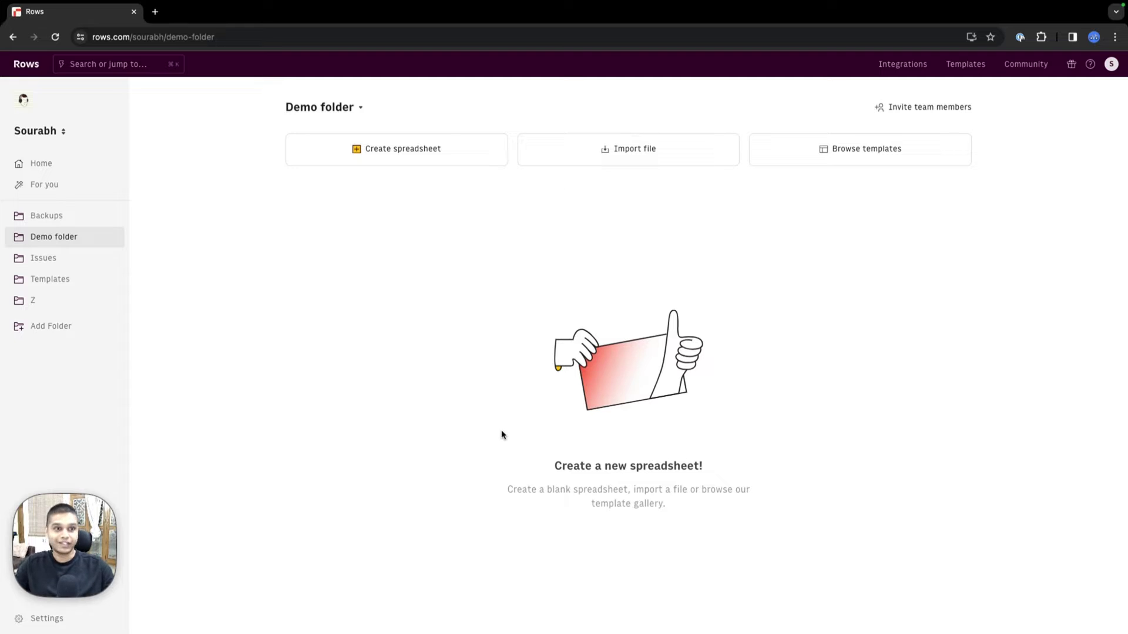
Step: Connect the OpenAI integration from the Integrations directory using Keyless key management
{"action": "left_click", "coordinate": [895, 75]}
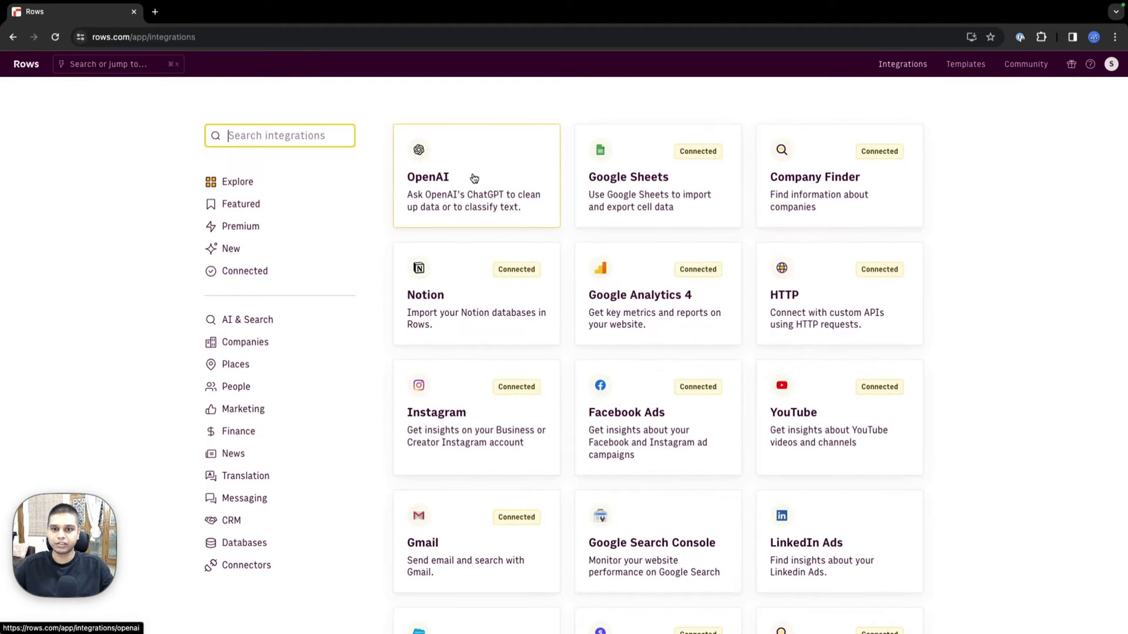
{"action": "left_click", "coordinate": [470, 179]}
{"action": "left_click", "coordinate": [331, 235]}
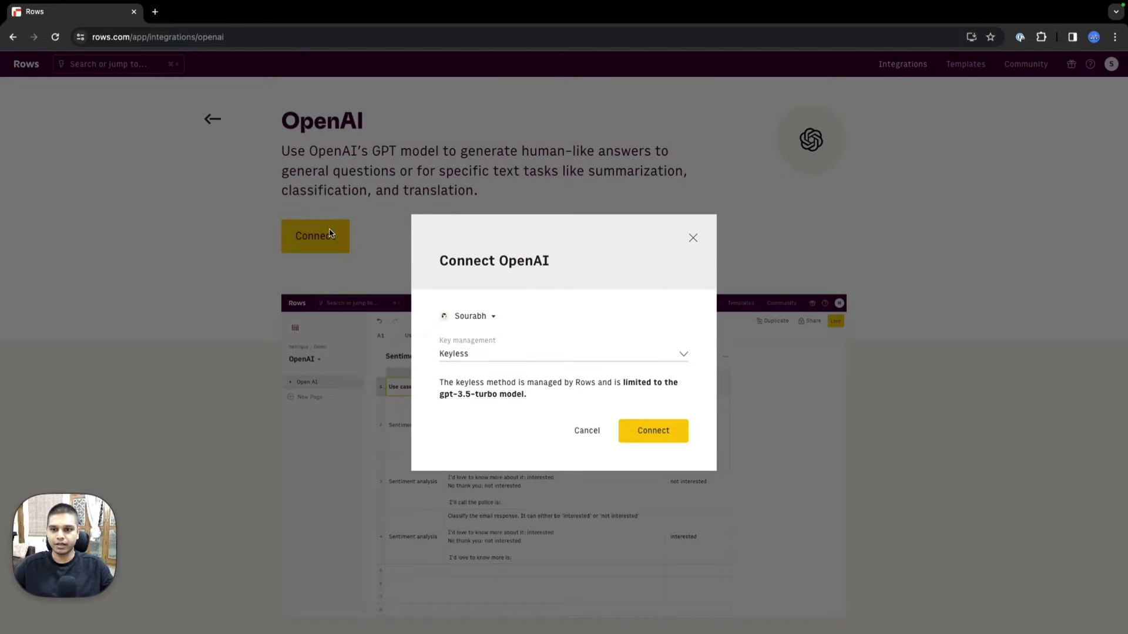
{"action": "left_click", "coordinate": [504, 356]}
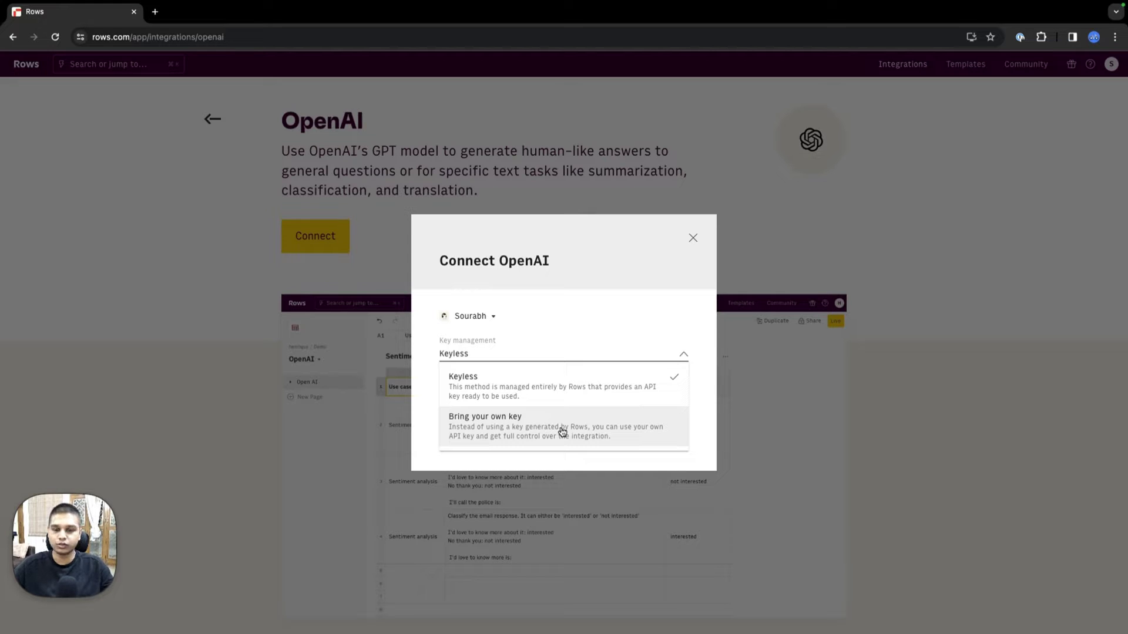
{"action": "left_click", "coordinate": [562, 394]}
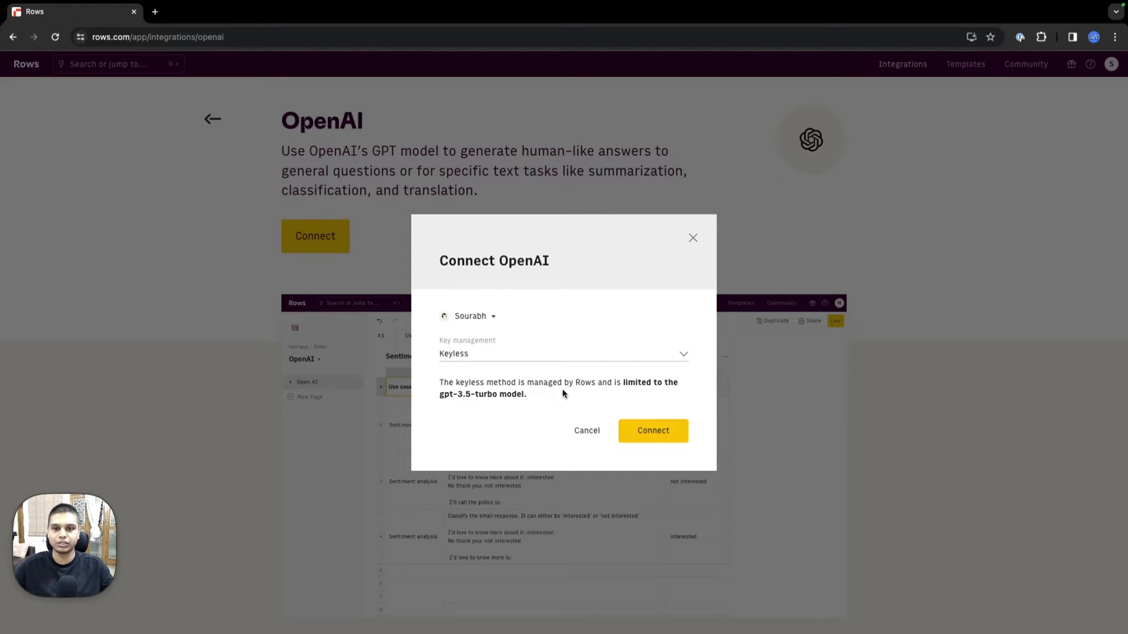
{"action": "left_click", "coordinate": [644, 435]}
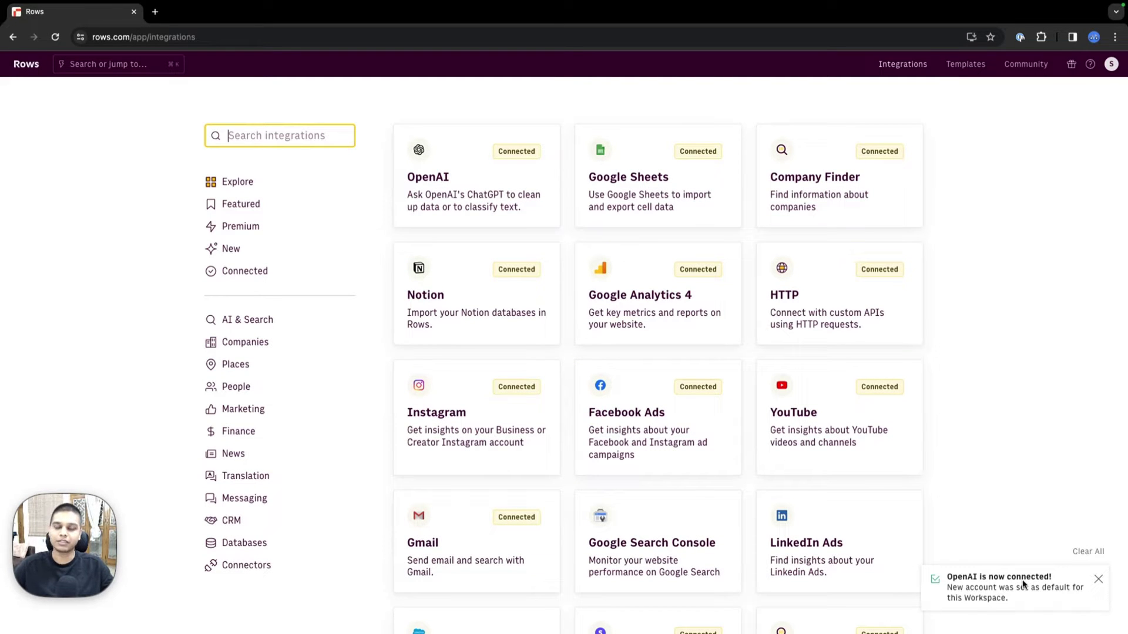
Step: Create a new blank spreadsheet in the Demo folder
{"action": "left_click", "coordinate": [26, 65]}
{"action": "left_click", "coordinate": [65, 235]}
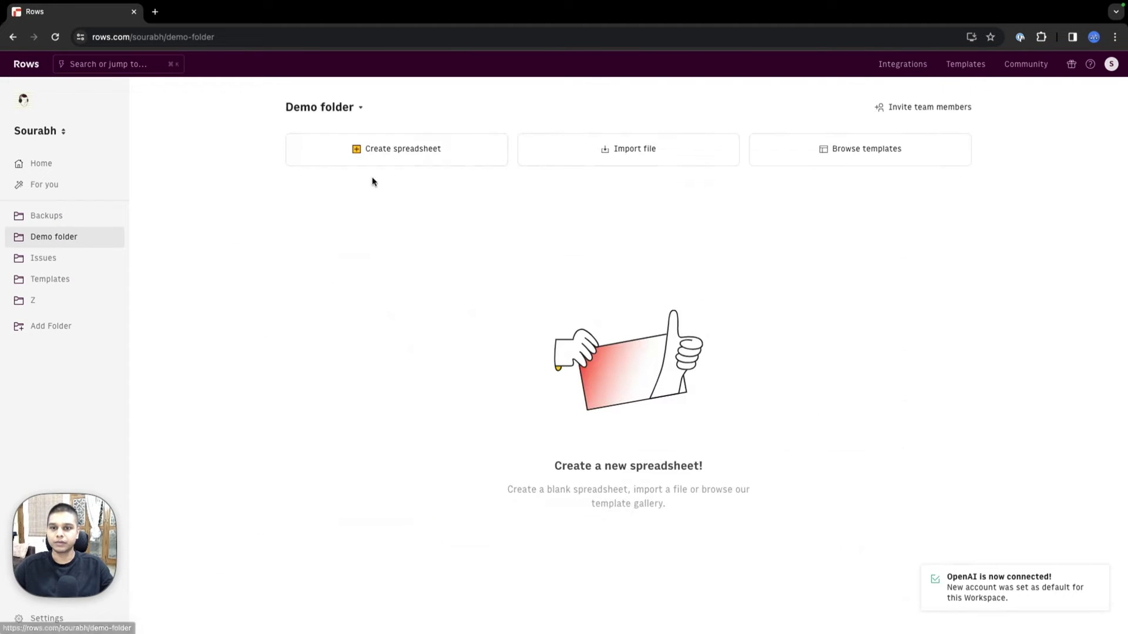
{"action": "left_click", "coordinate": [397, 162]}
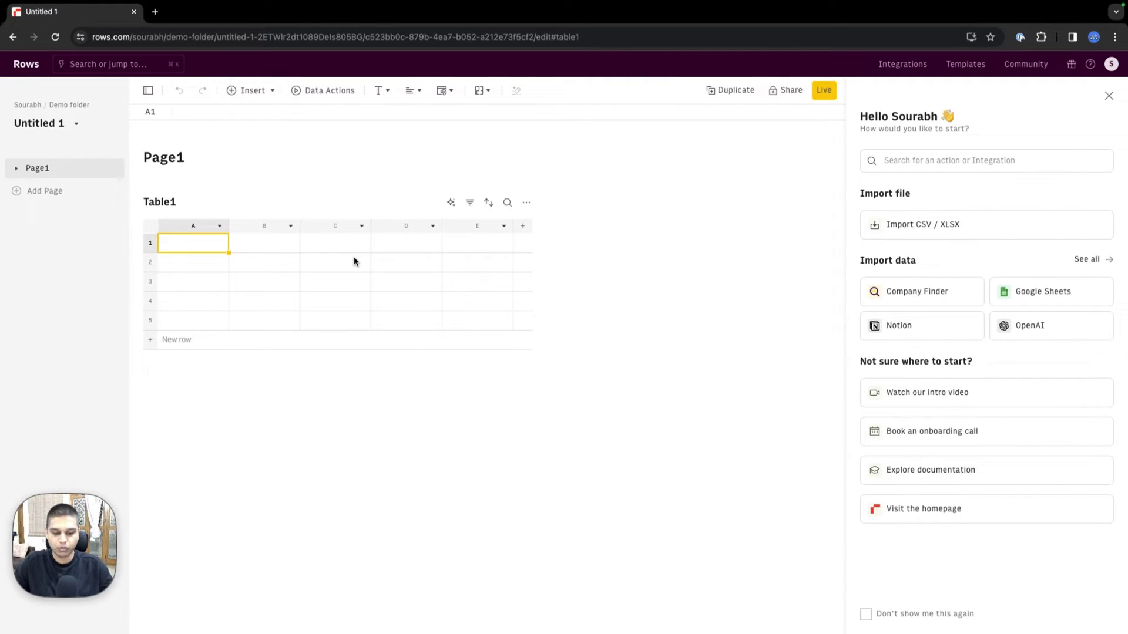
Step: Enter =ASK_OPENAI("Who is the president of the US") in cell A1
{"action": "type", "text": "=openai"}
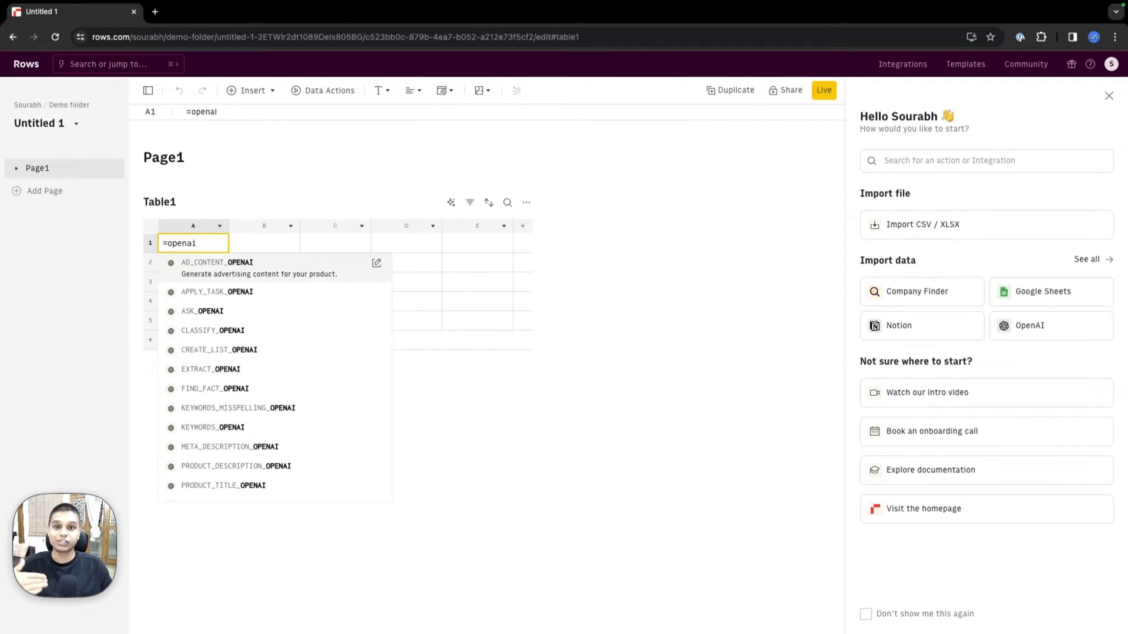
{"action": "key", "text": "Down"}
{"action": "key", "text": "Down"}
{"action": "key", "text": "Down"}
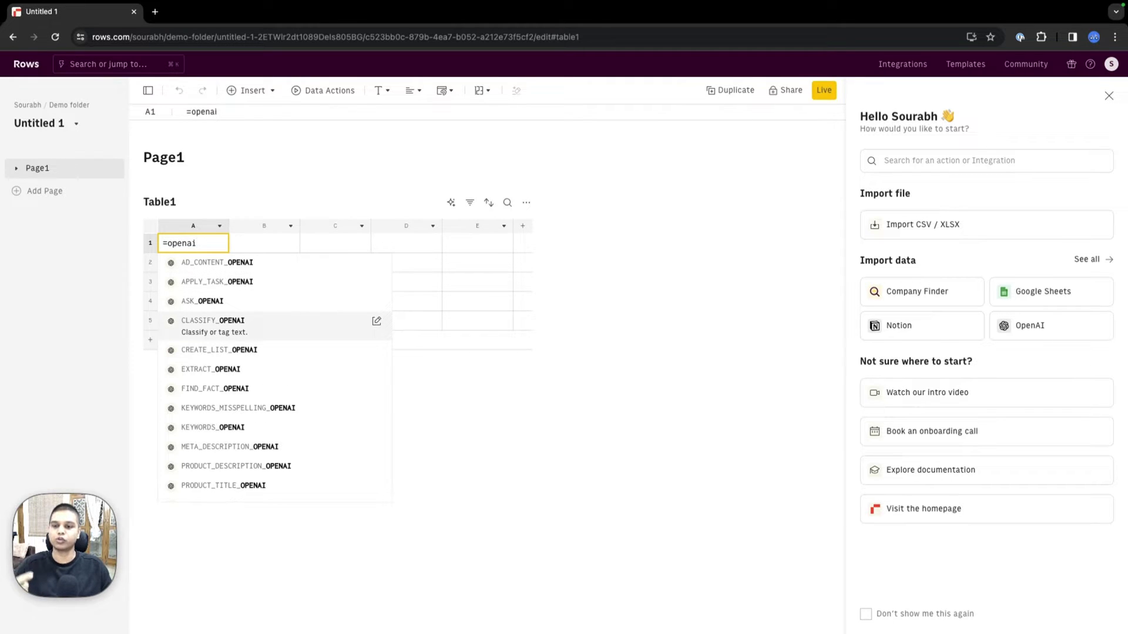
{"action": "key", "text": "Up"}
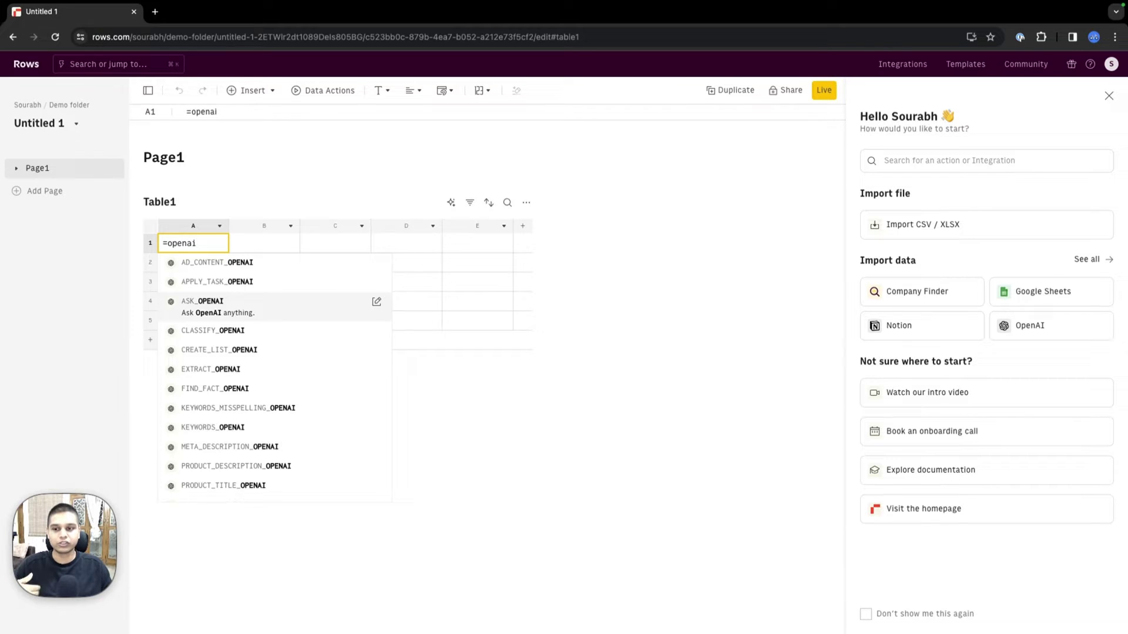
{"action": "key", "text": "Return"}
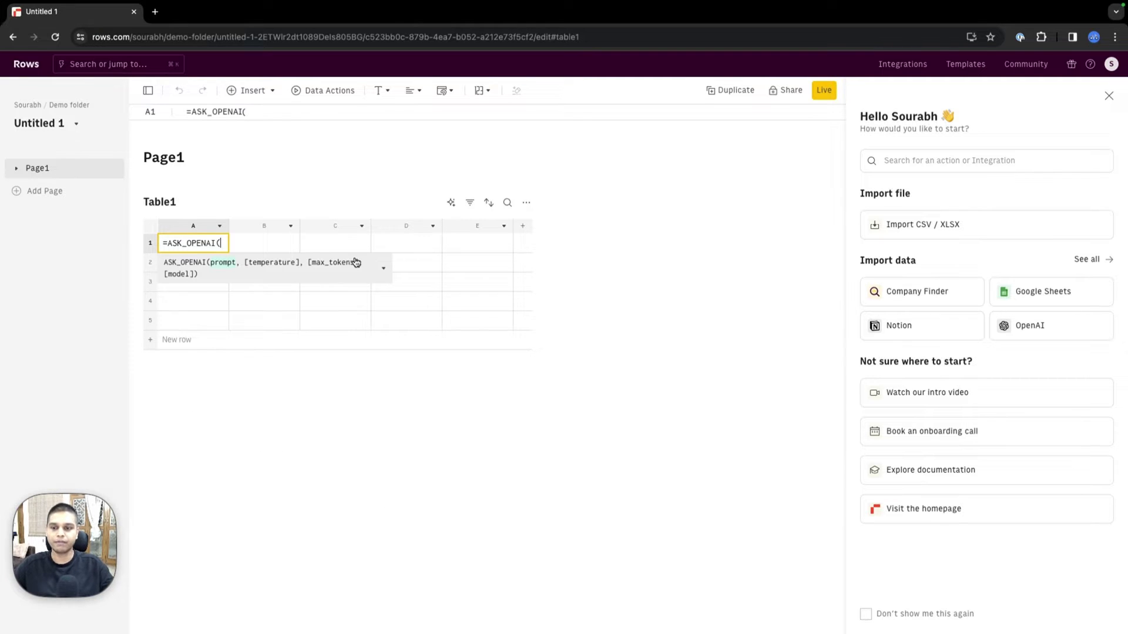
{"action": "left_click", "coordinate": [384, 271]}
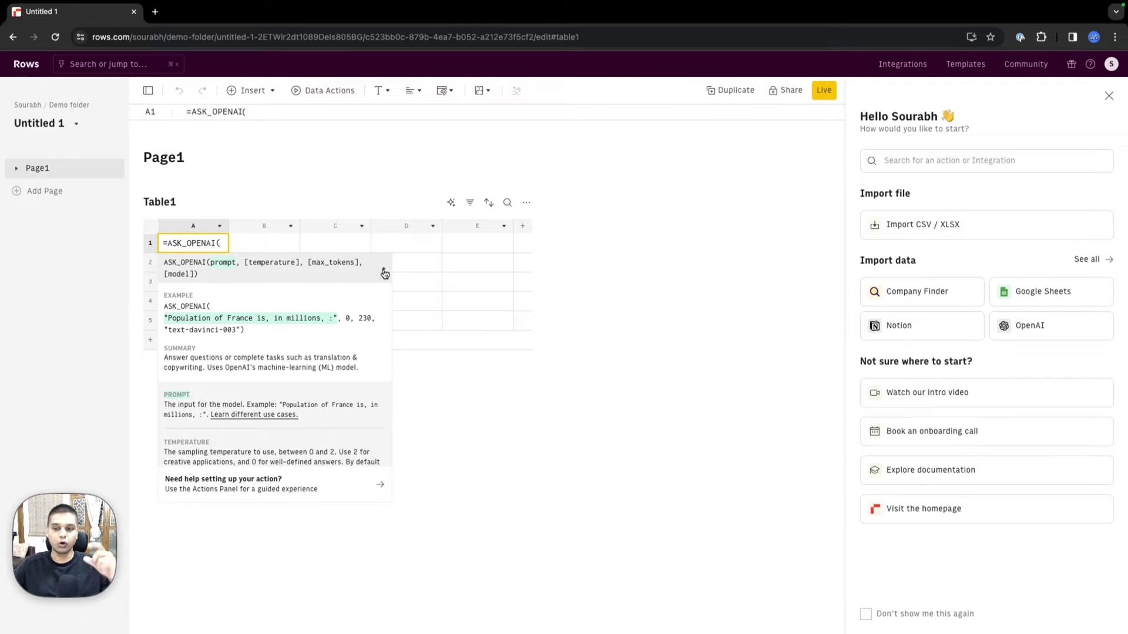
{"action": "type", "text": "\""}
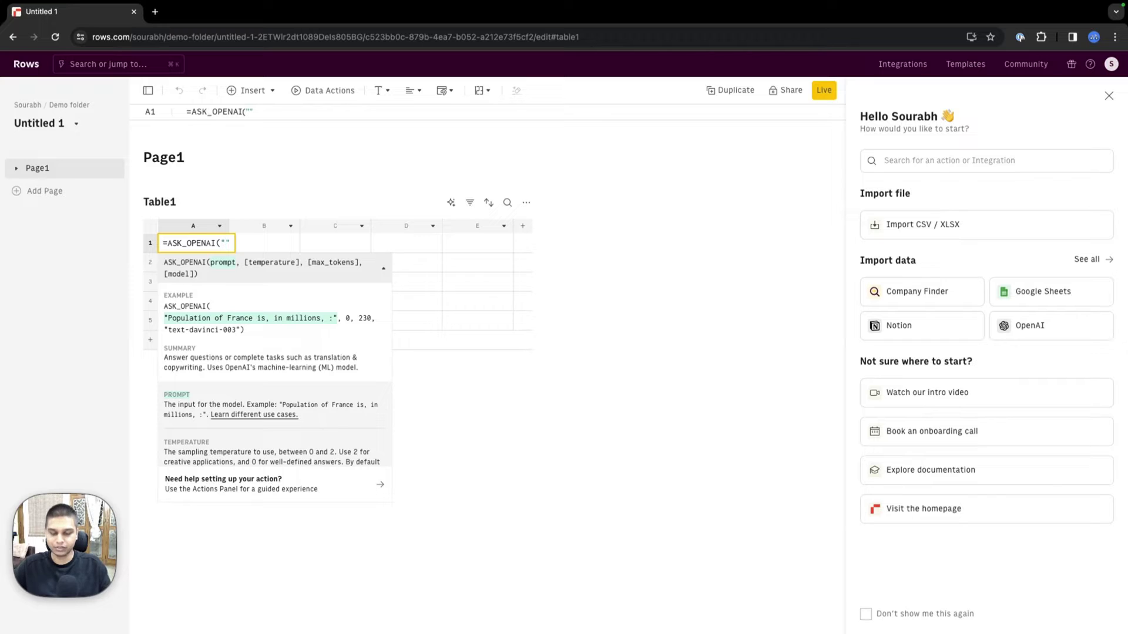
{"action": "type", "text": "Who is the p"}
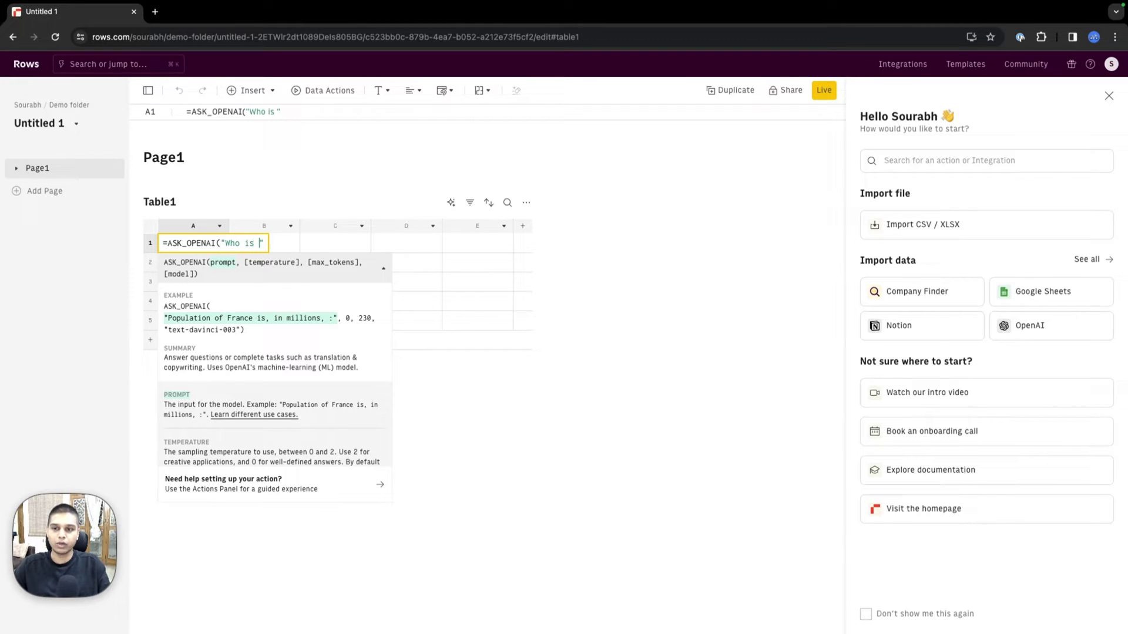
{"action": "type", "text": "resident of the "}
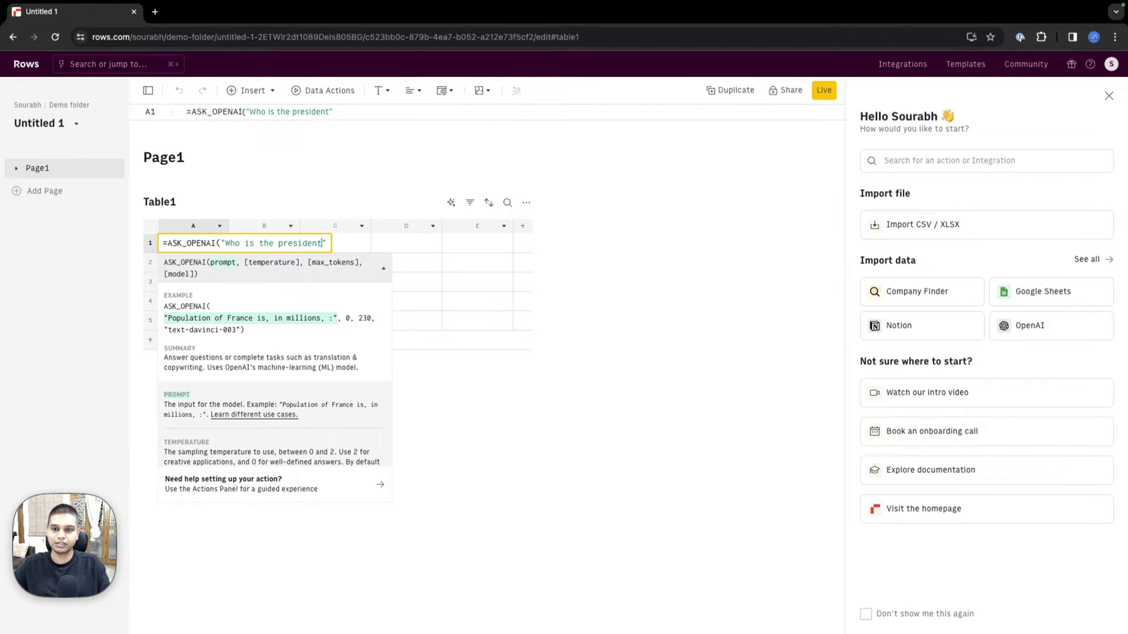
{"action": "type", "text": "US"}
{"action": "key", "text": "Return"}
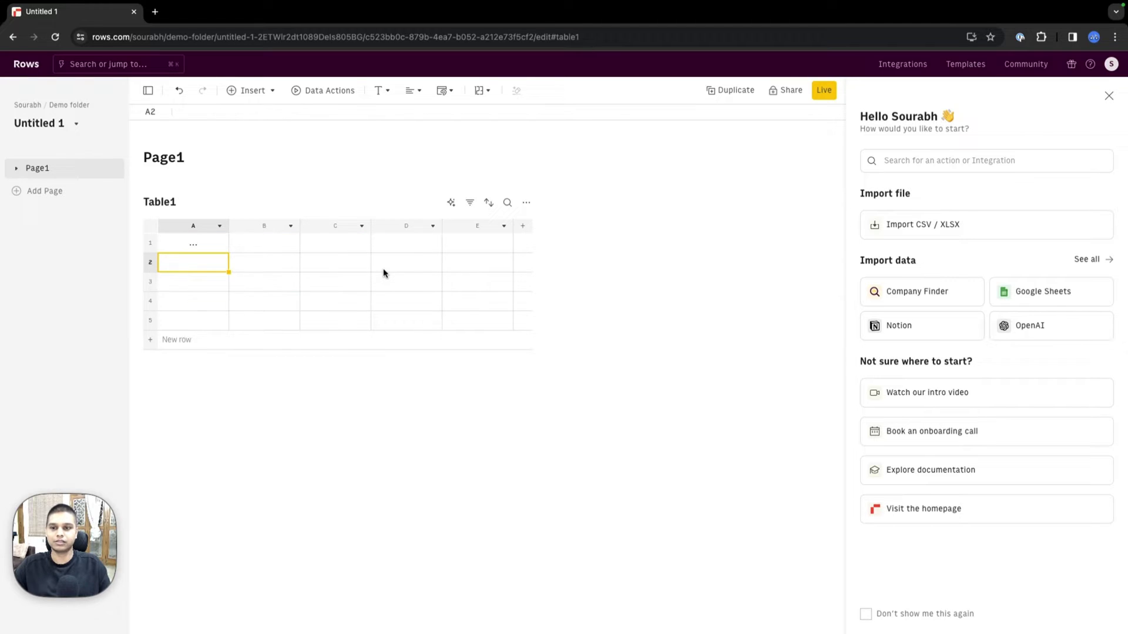
{"action": "key", "text": "Up"}
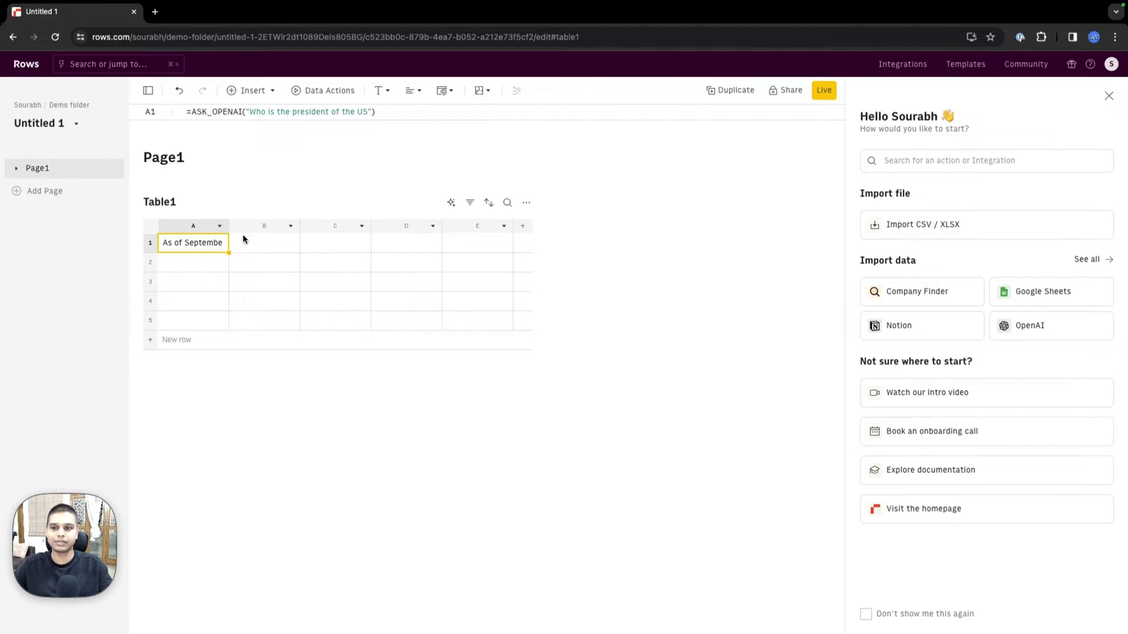
Step: Widen column A so OpenAI's full answer naming Joe Biden is readable
{"action": "left_click", "coordinate": [230, 227]}
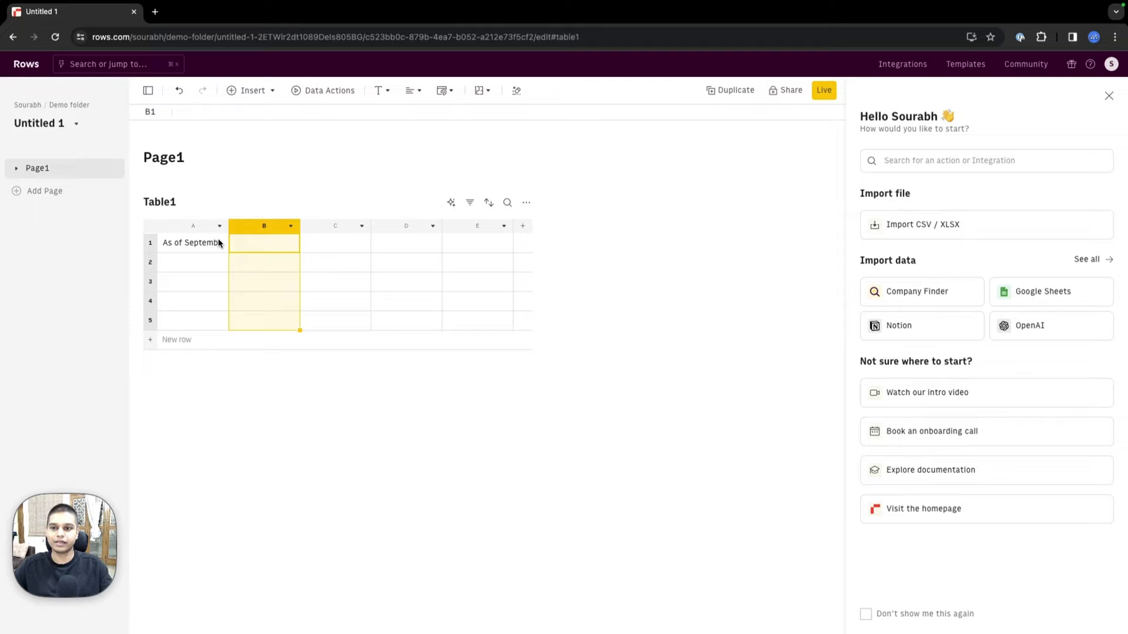
{"action": "left_click_drag", "start_coordinate": [228, 228], "coordinate": [480, 235]}
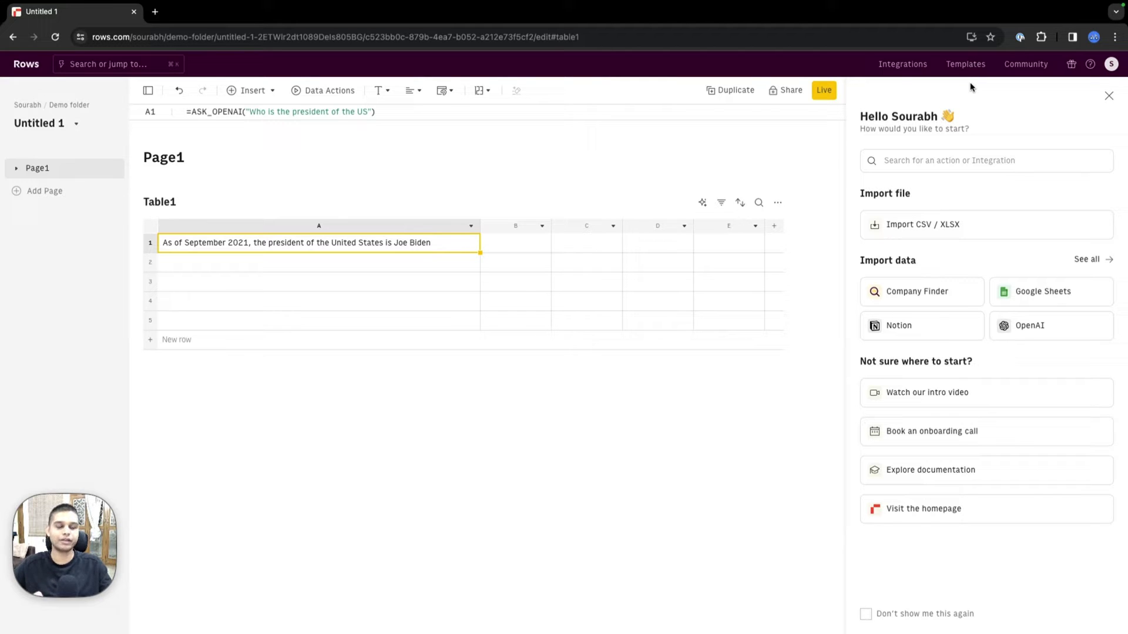
Step: Filter templates by OpenAI and create the OpenAI automation showcase spreadsheet in the Templates folder
{"action": "left_click", "coordinate": [968, 65]}
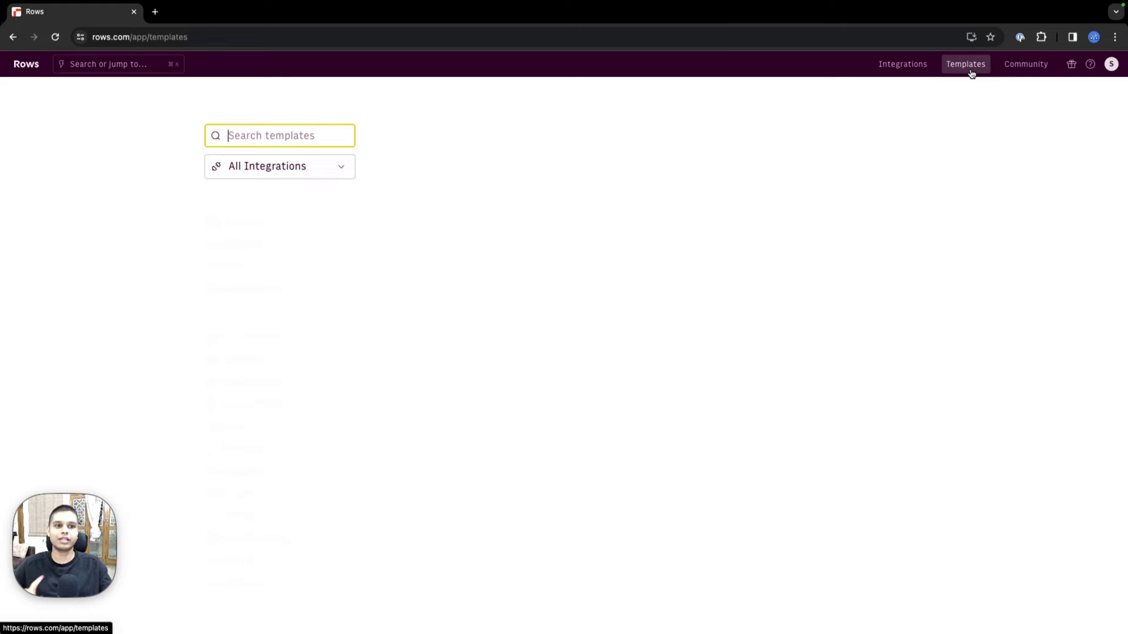
{"action": "left_click", "coordinate": [259, 166]}
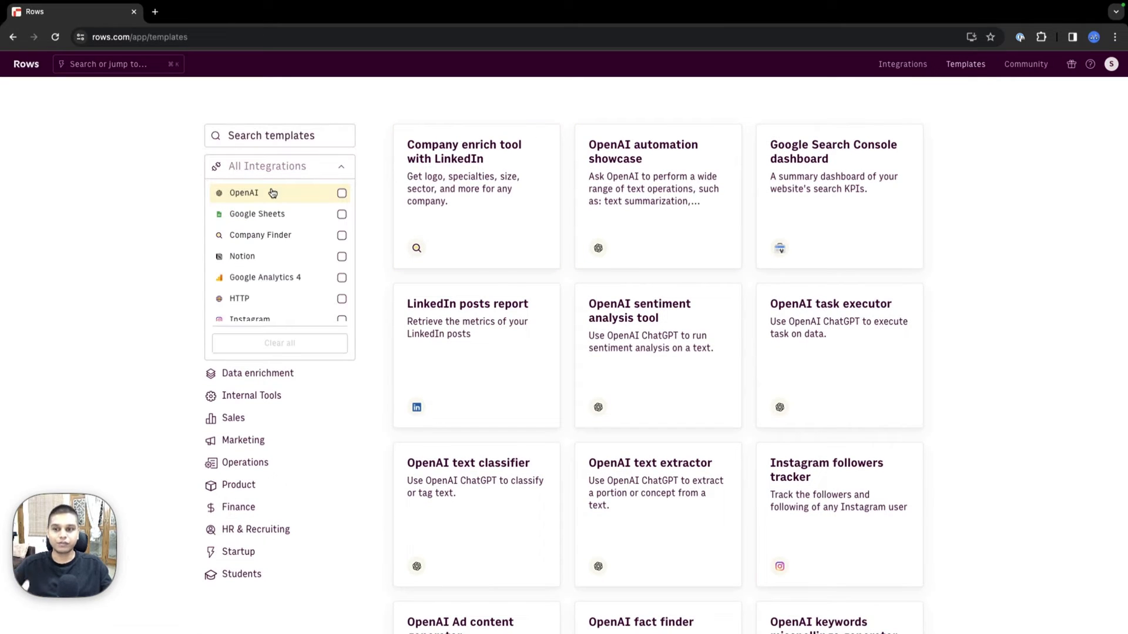
{"action": "left_click", "coordinate": [272, 194]}
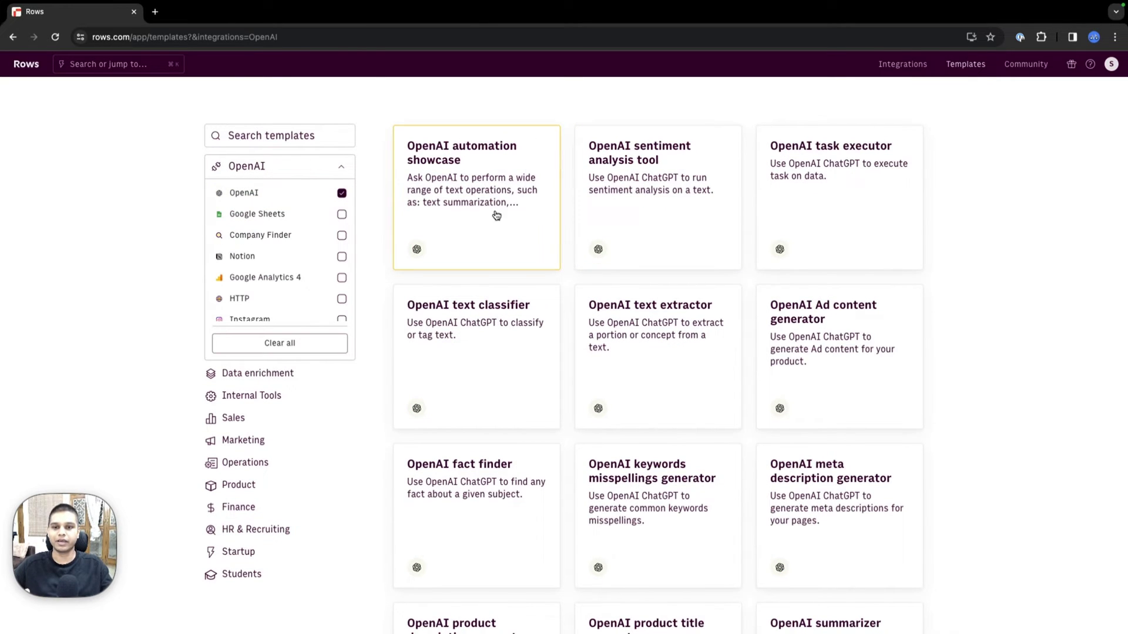
{"action": "left_click", "coordinate": [491, 180]}
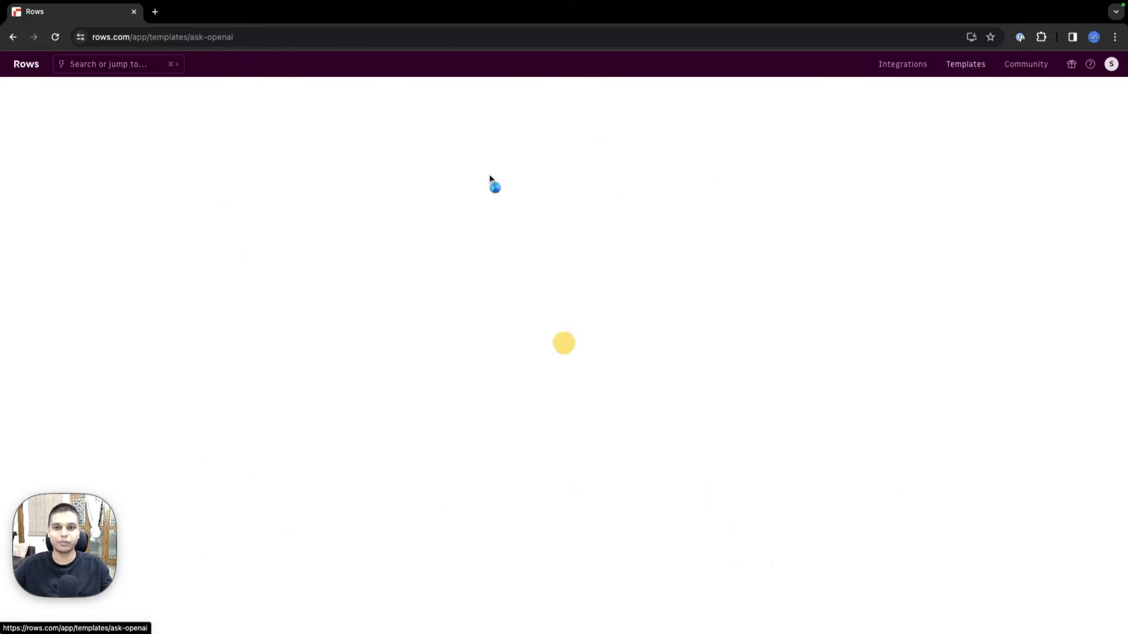
{"action": "left_click", "coordinate": [331, 274]}
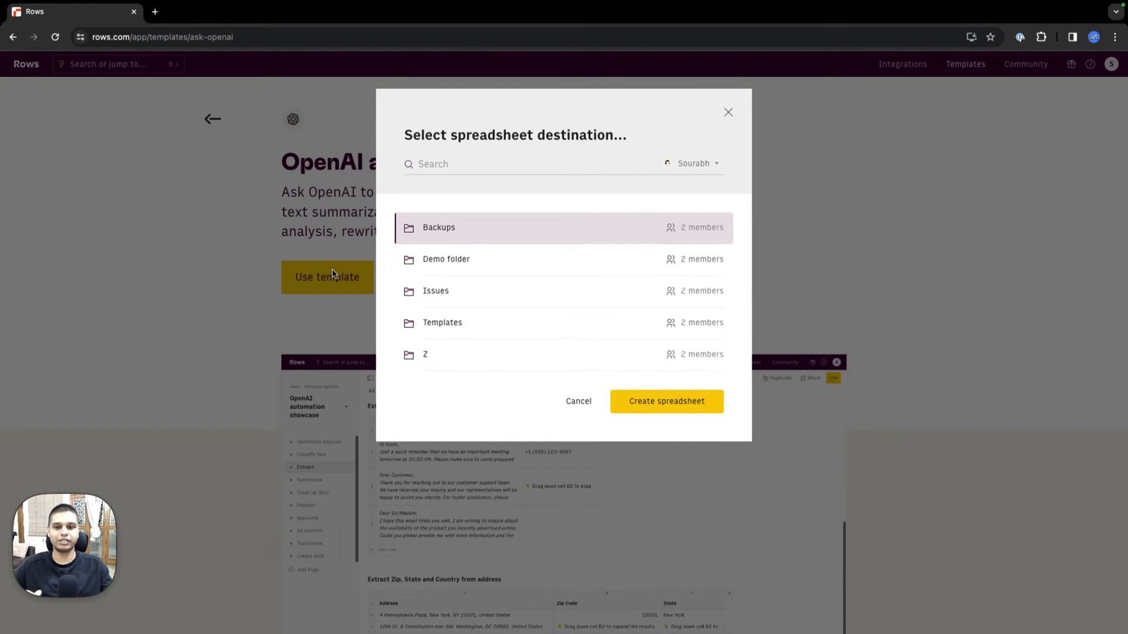
{"action": "left_click", "coordinate": [447, 328]}
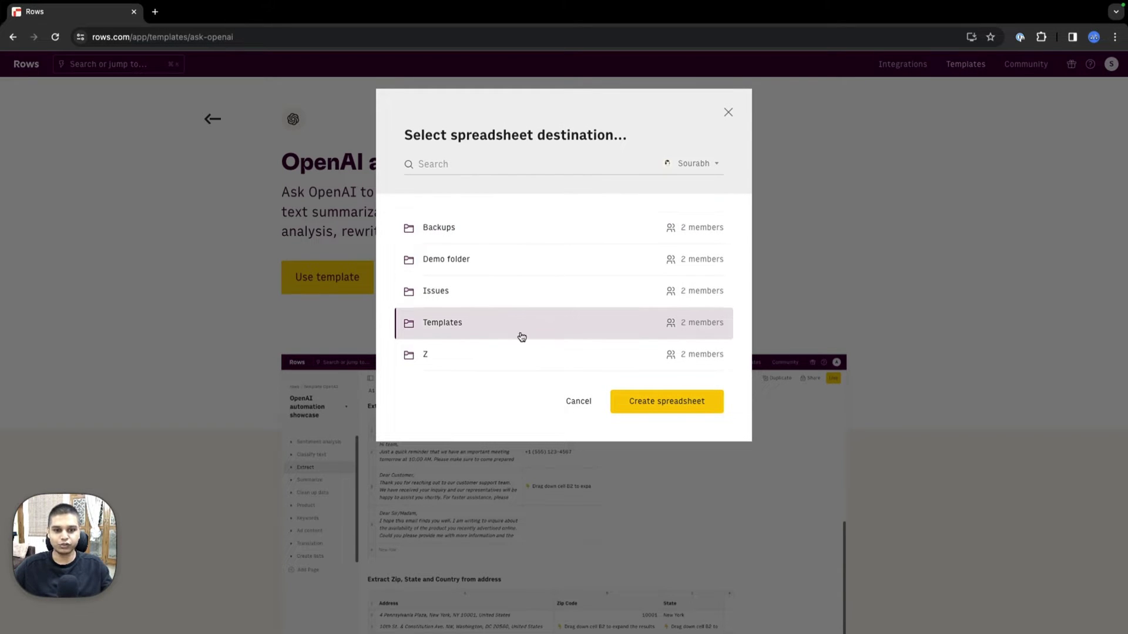
{"action": "left_click", "coordinate": [672, 409]}
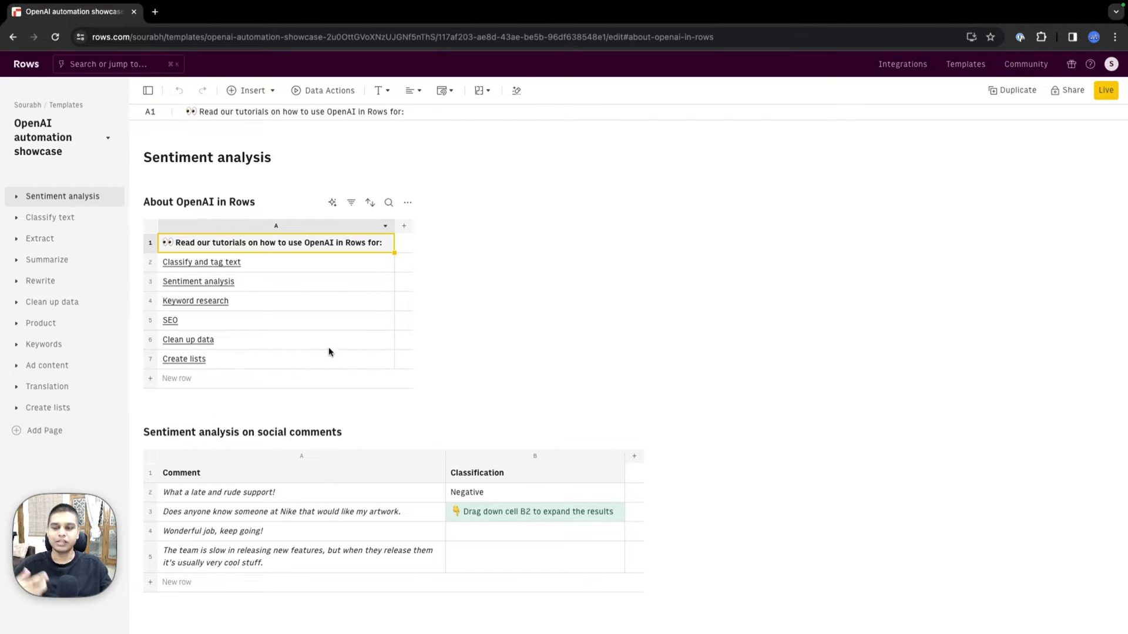
Step: Fill B2's SENTIMENT_ANALYSIS_OPENAI formula down to row 5 to classify the remaining comments
{"action": "left_click", "coordinate": [530, 497]}
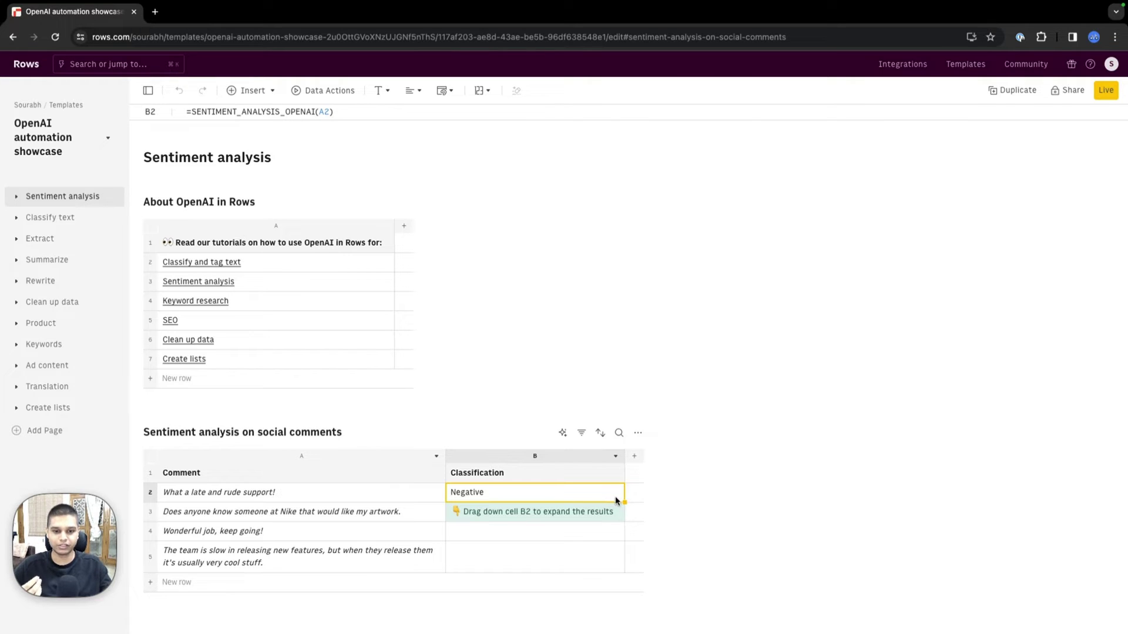
{"action": "left_click_drag", "start_coordinate": [623, 502], "coordinate": [605, 558]}
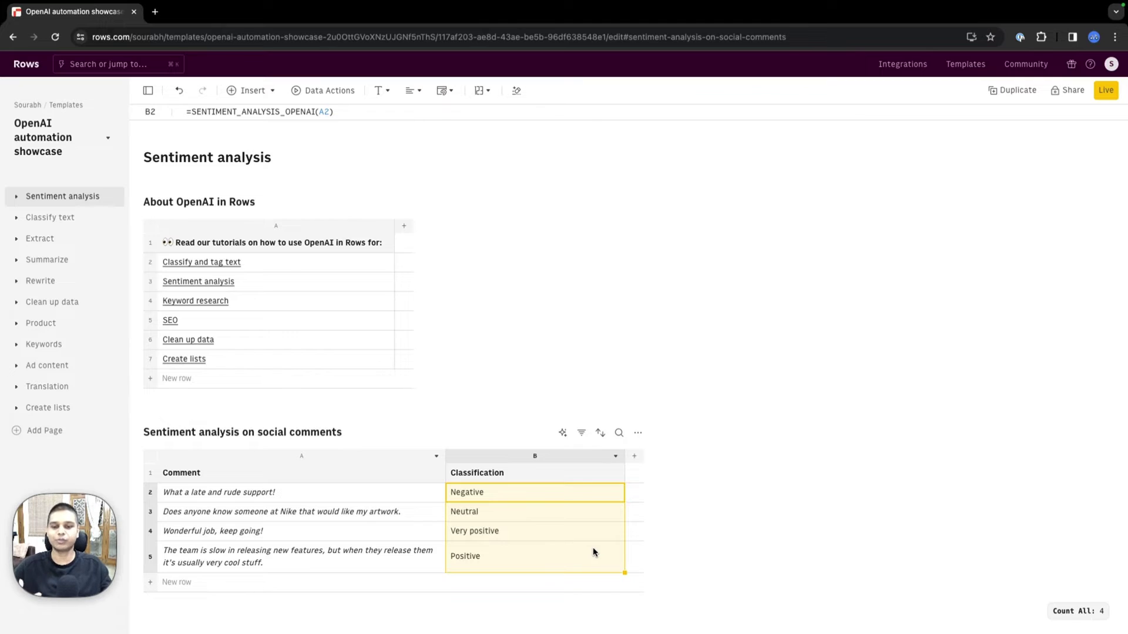
{"action": "left_click", "coordinate": [558, 535]}
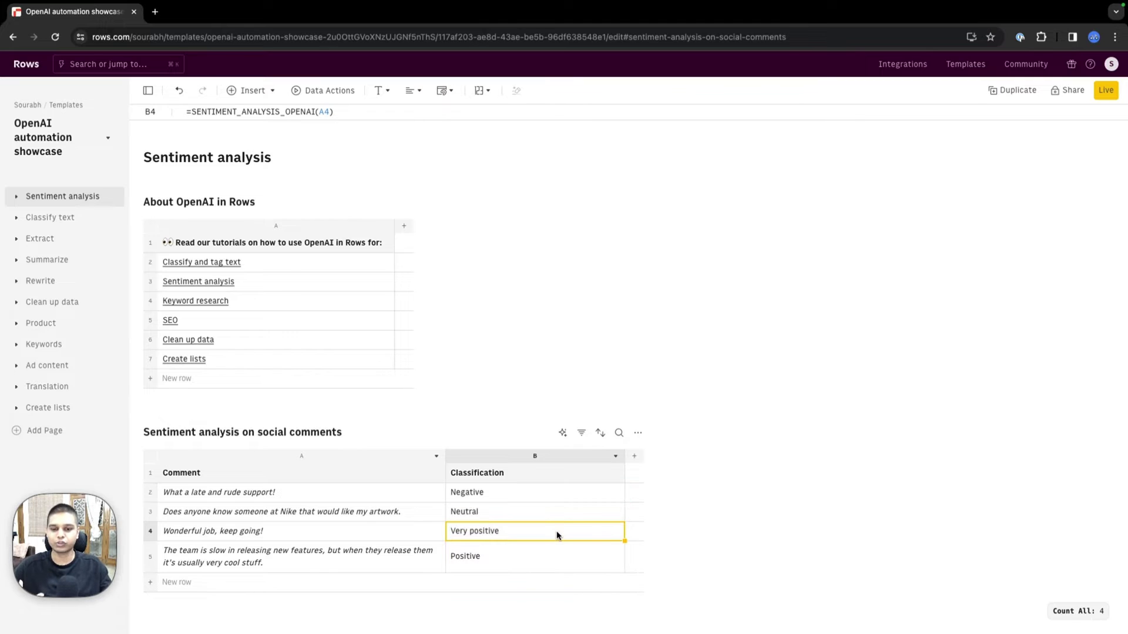
Step: On the Classify text page, fill the CLASSIFY_OPENAI seniority formula down through row 9
{"action": "left_click", "coordinate": [38, 219]}
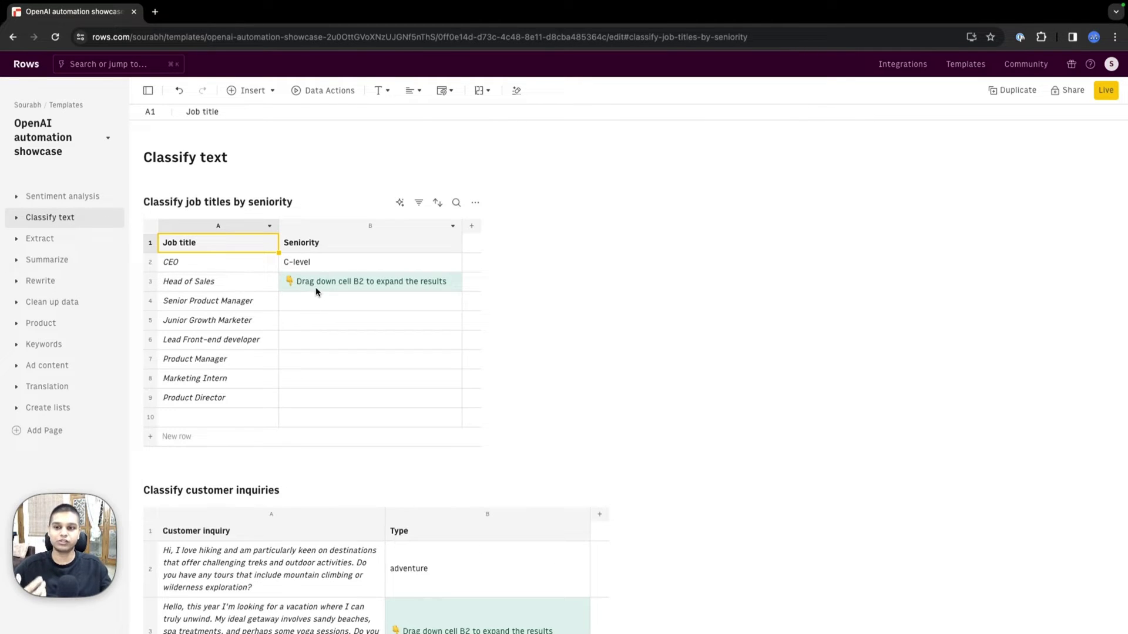
{"action": "left_click", "coordinate": [332, 269]}
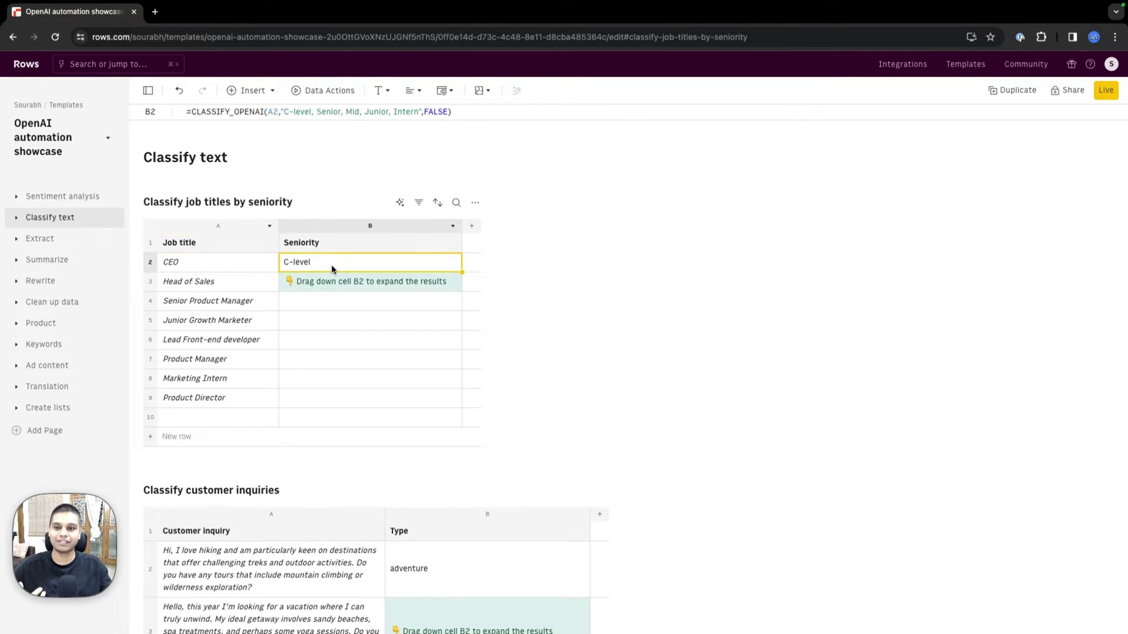
{"action": "left_click", "coordinate": [204, 112]}
{"action": "key", "text": "Escape"}
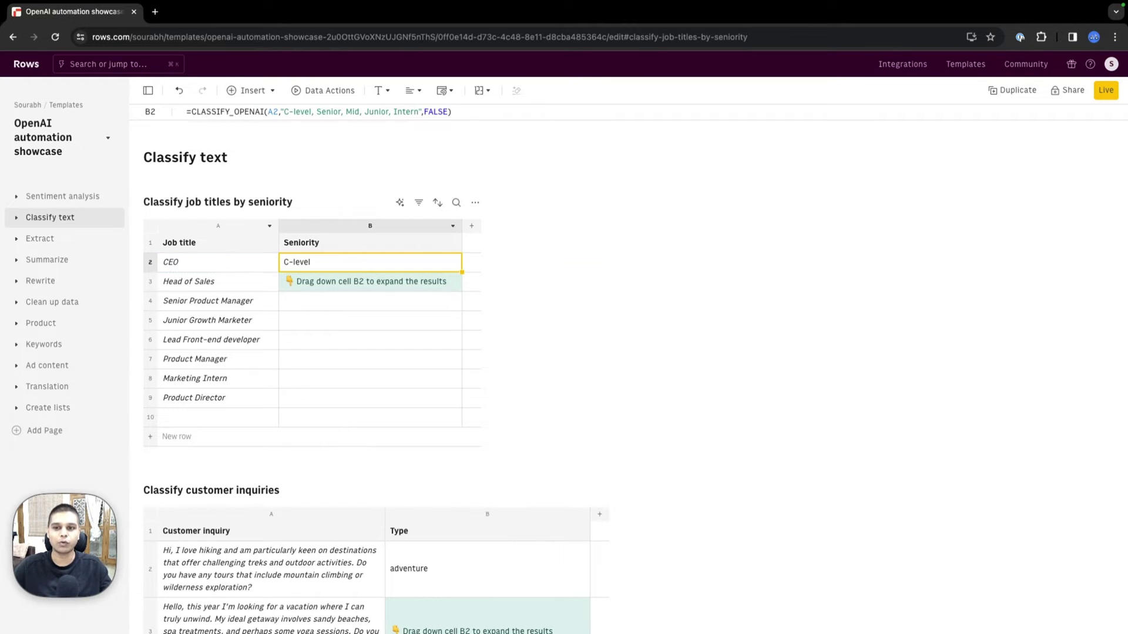
{"action": "left_click", "coordinate": [310, 112]}
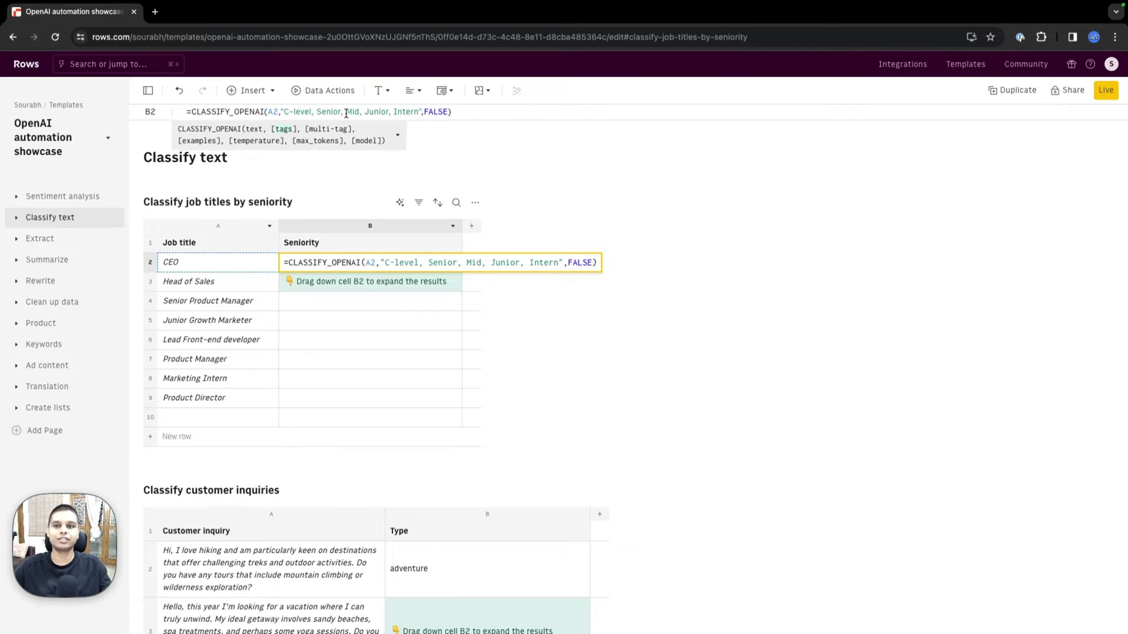
{"action": "key", "text": "Escape"}
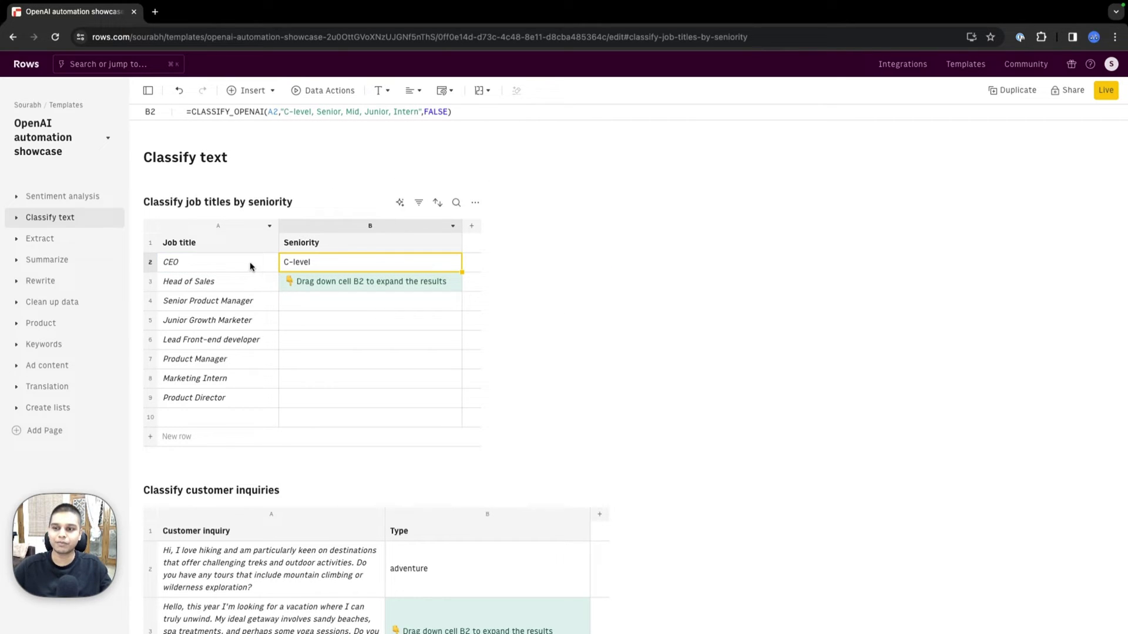
{"action": "left_click_drag", "start_coordinate": [461, 273], "coordinate": [453, 406]}
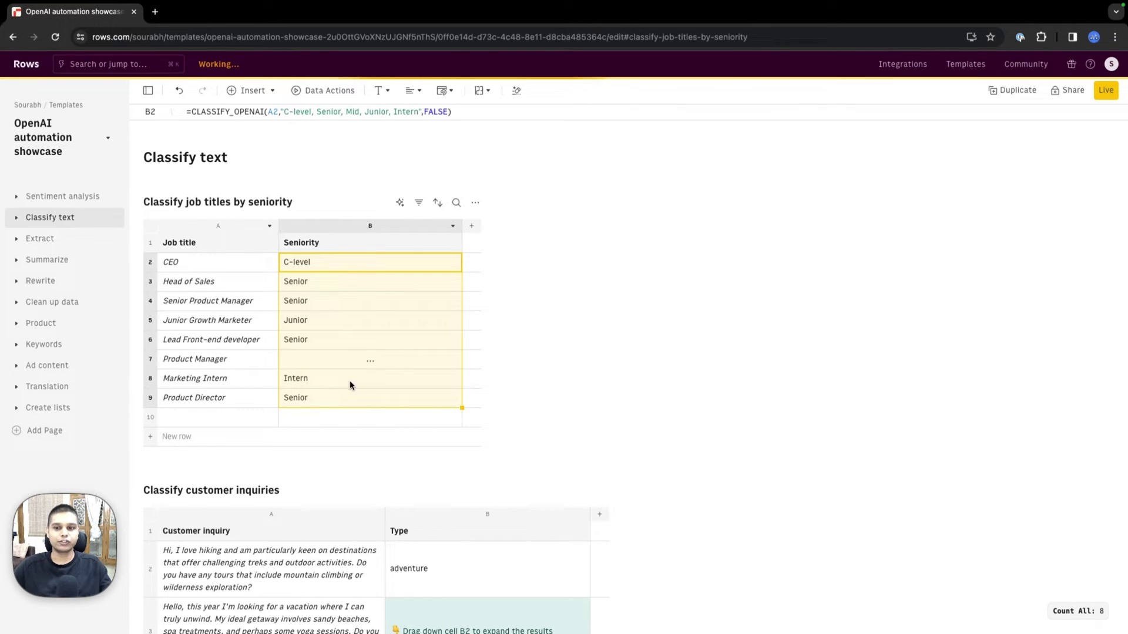
{"action": "left_click", "coordinate": [352, 339]}
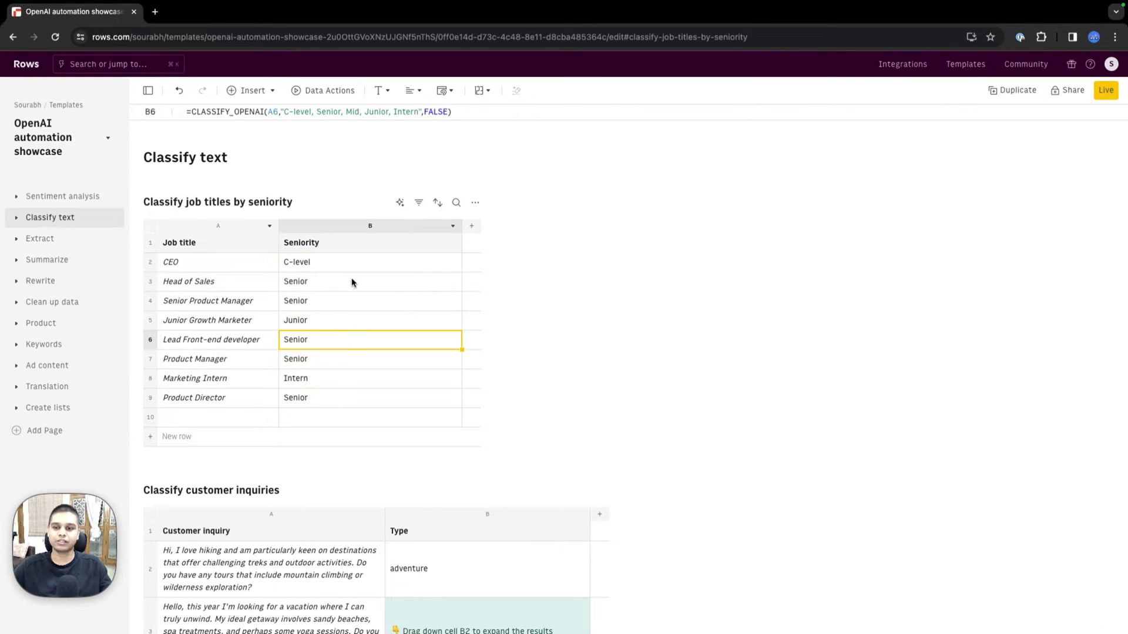
Step: Review the adventure and Engineering classifications in the tables further down
{"action": "scroll", "coordinate": [483, 317], "scroll_direction": "down", "scroll_amount": 5}
{"action": "left_click", "coordinate": [483, 324]}
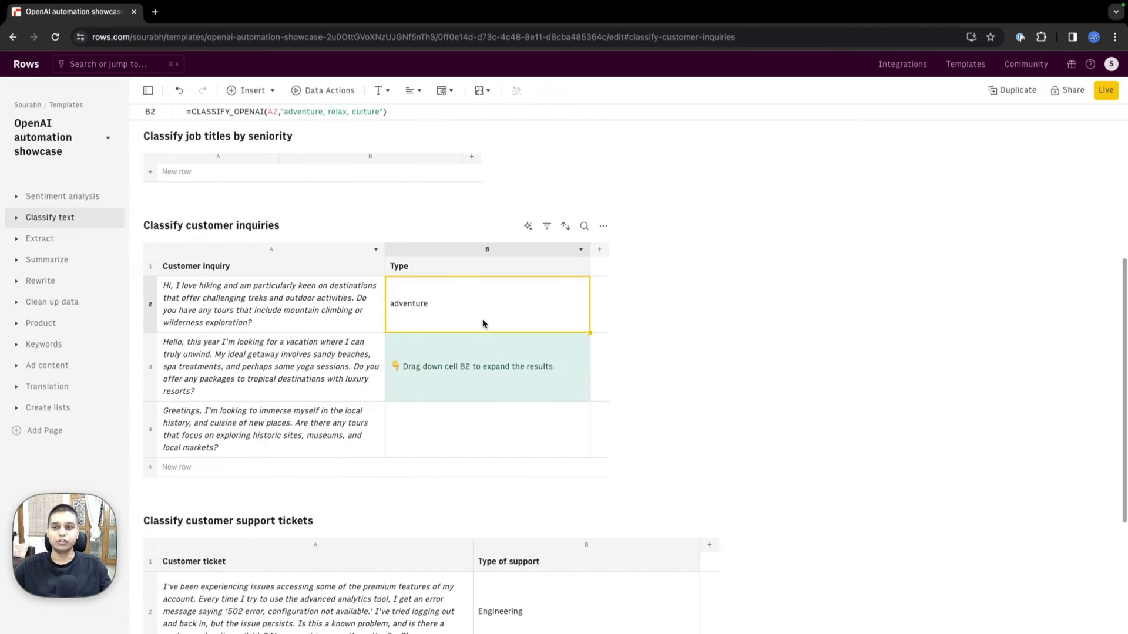
{"action": "scroll", "coordinate": [484, 324], "scroll_direction": "down", "scroll_amount": 4}
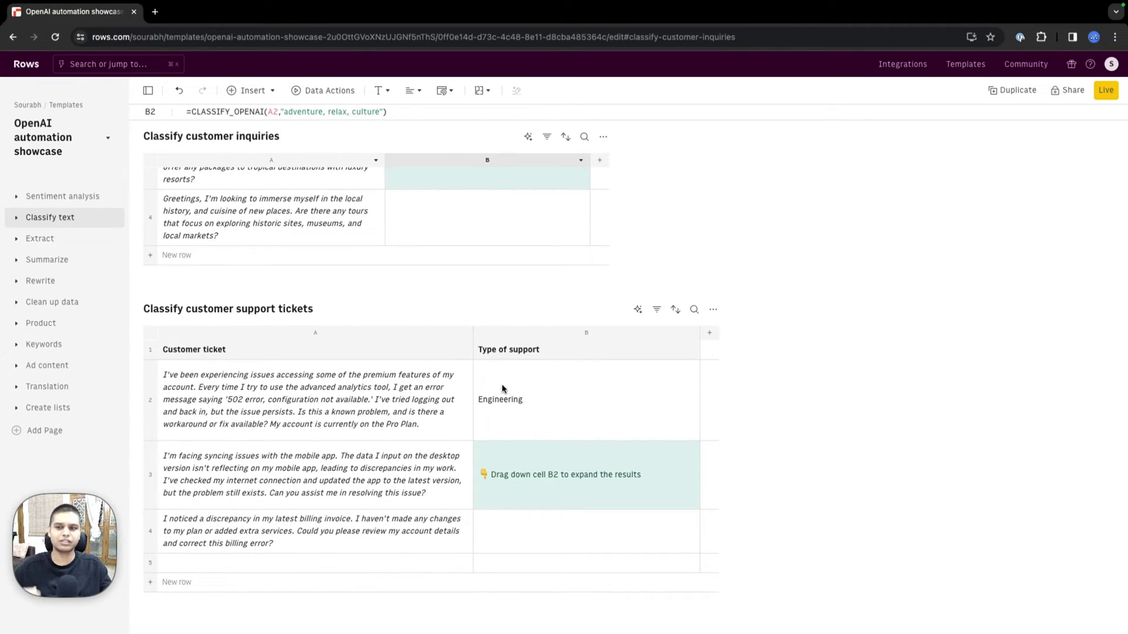
{"action": "left_click", "coordinate": [503, 389]}
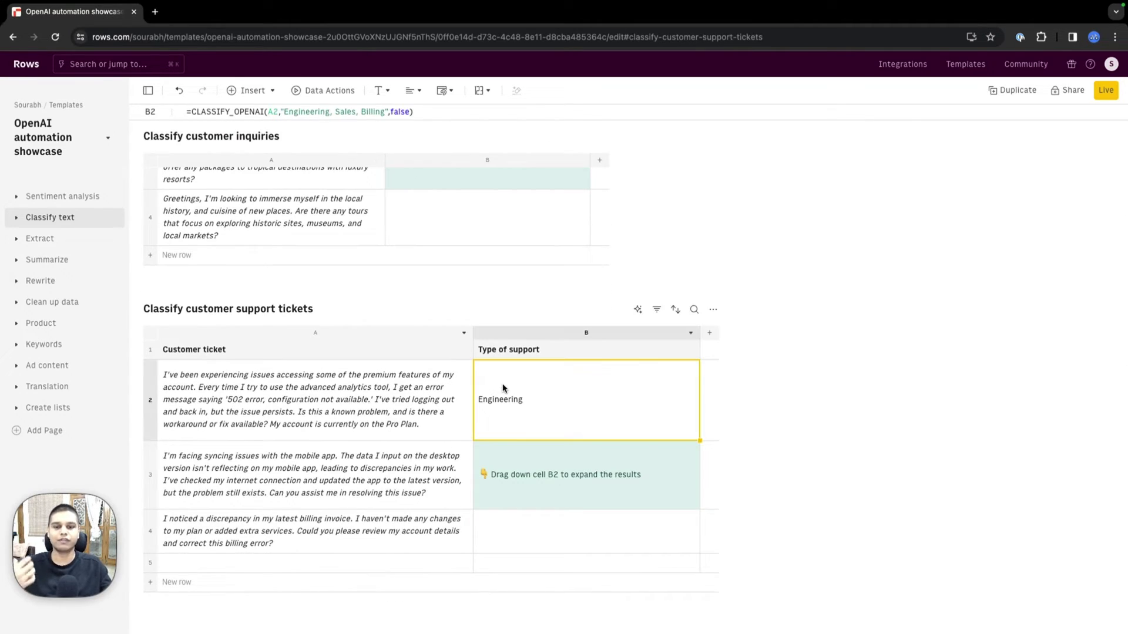
Step: On the Extract page, fill the EXTRACT_OPENAI feature-request formula down to all reviews
{"action": "left_click", "coordinate": [51, 241]}
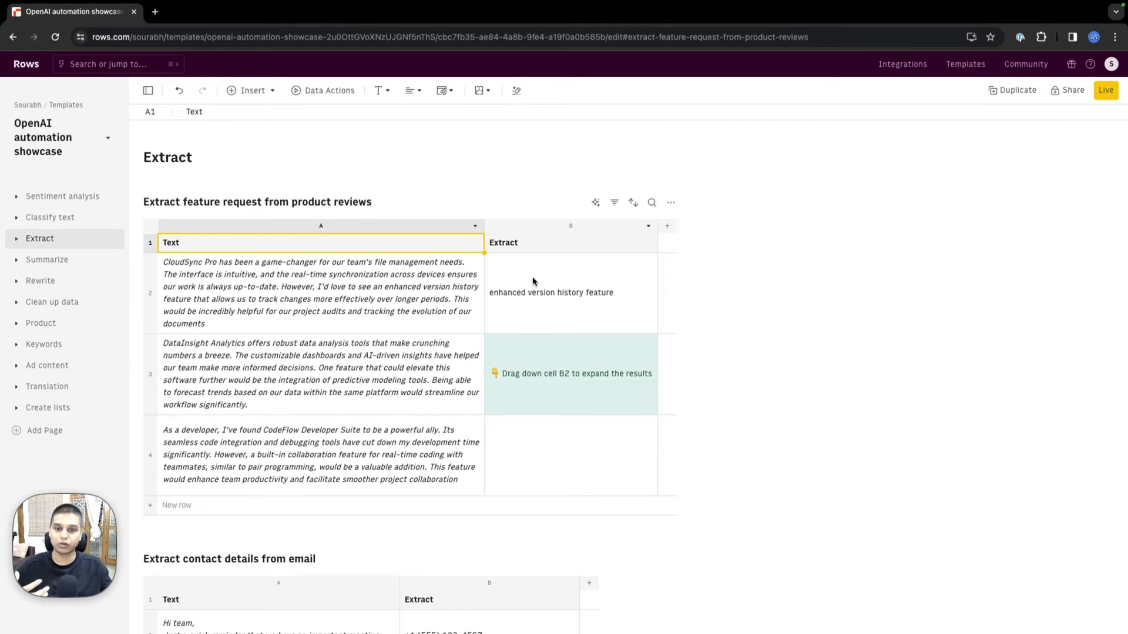
{"action": "left_click", "coordinate": [527, 288]}
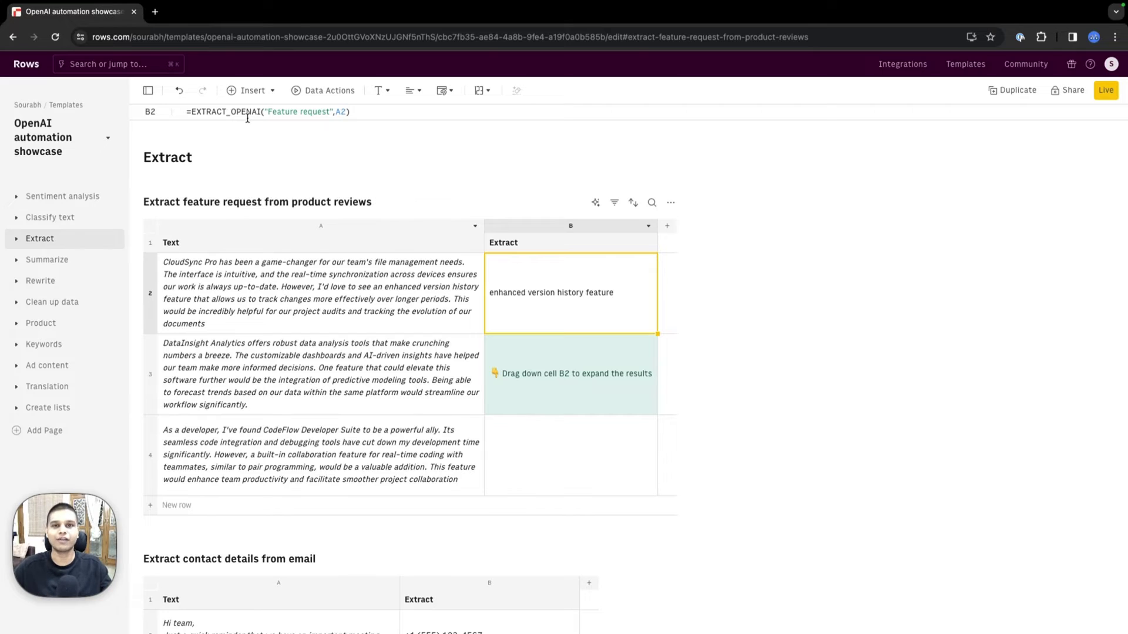
{"action": "double_click", "coordinate": [595, 270]}
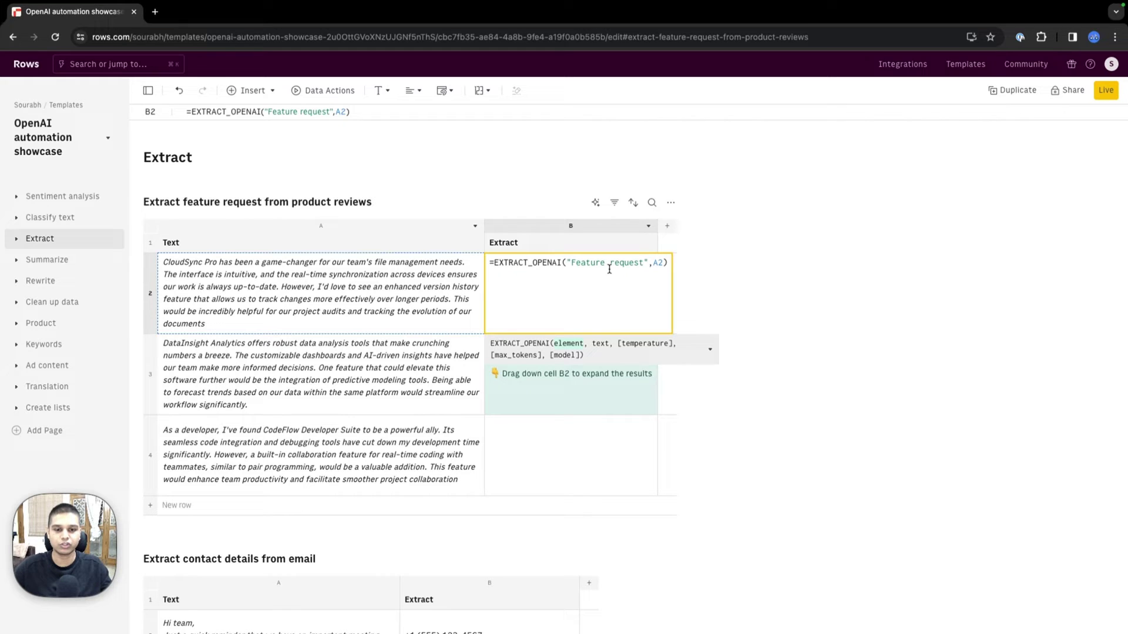
{"action": "key", "text": "Escape"}
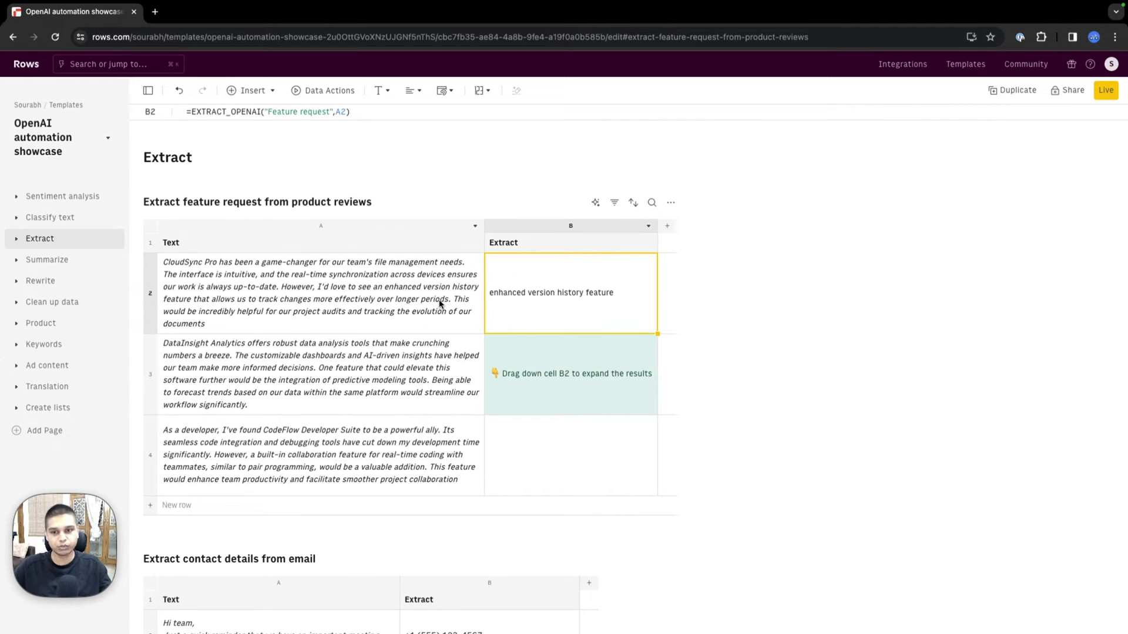
{"action": "left_click_drag", "start_coordinate": [658, 336], "coordinate": [644, 449]}
{"action": "left_click", "coordinate": [464, 365]}
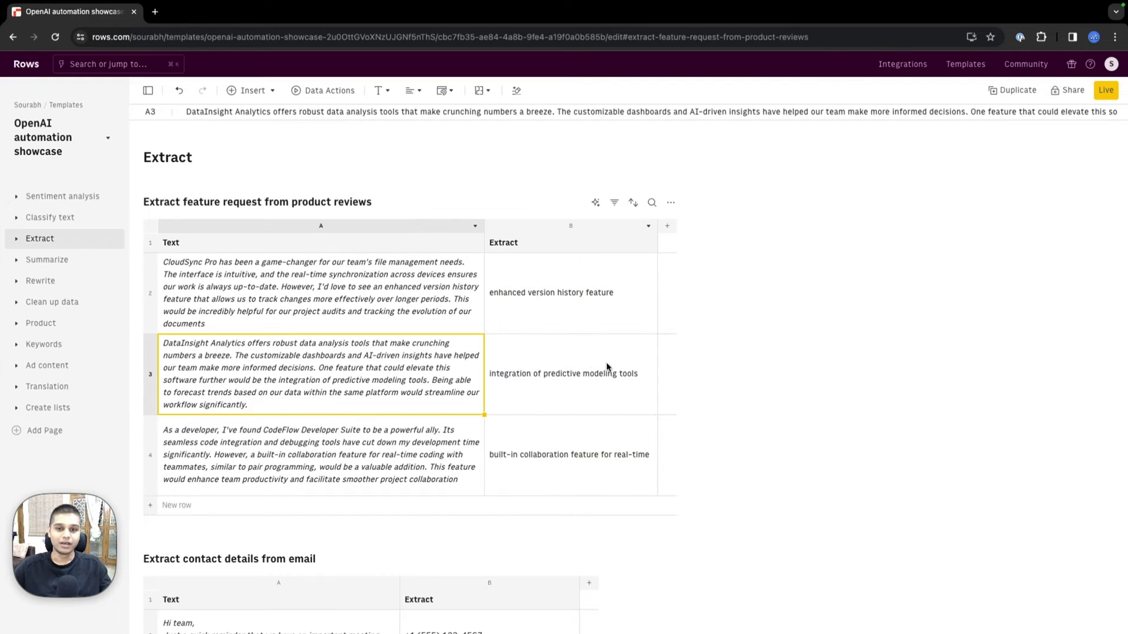
Step: Fill the phone-number extraction down to all emails, giving a number and Not found
{"action": "scroll", "coordinate": [592, 362], "scroll_direction": "down", "scroll_amount": 6}
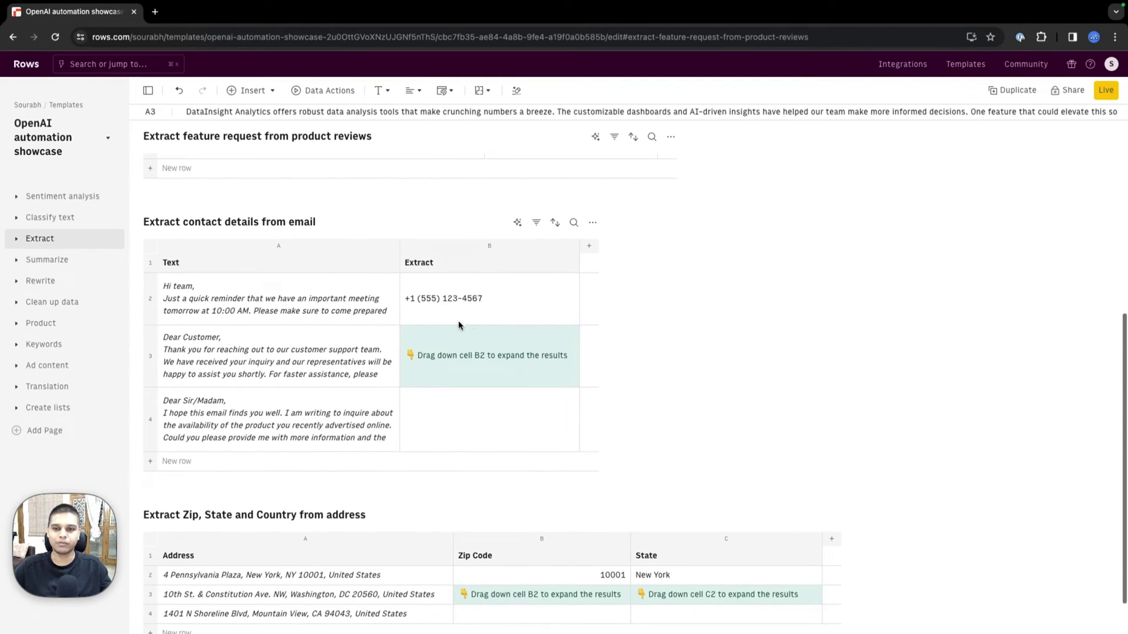
{"action": "double_click", "coordinate": [305, 306]}
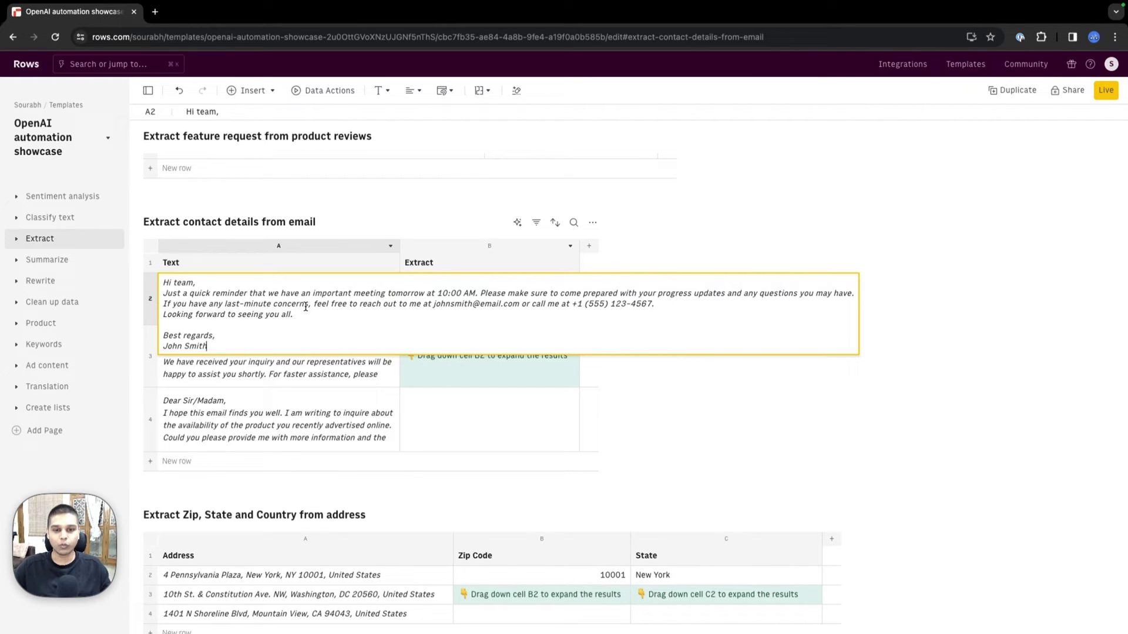
{"action": "key", "text": "Escape"}
{"action": "left_click", "coordinate": [487, 300]}
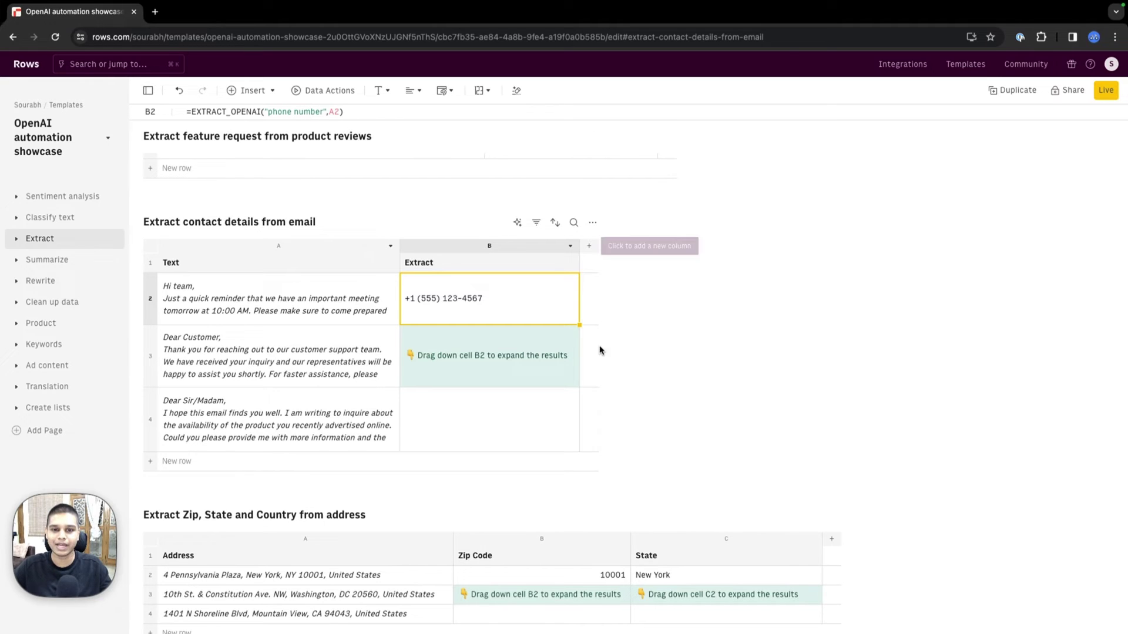
{"action": "left_click_drag", "start_coordinate": [579, 324], "coordinate": [569, 407]}
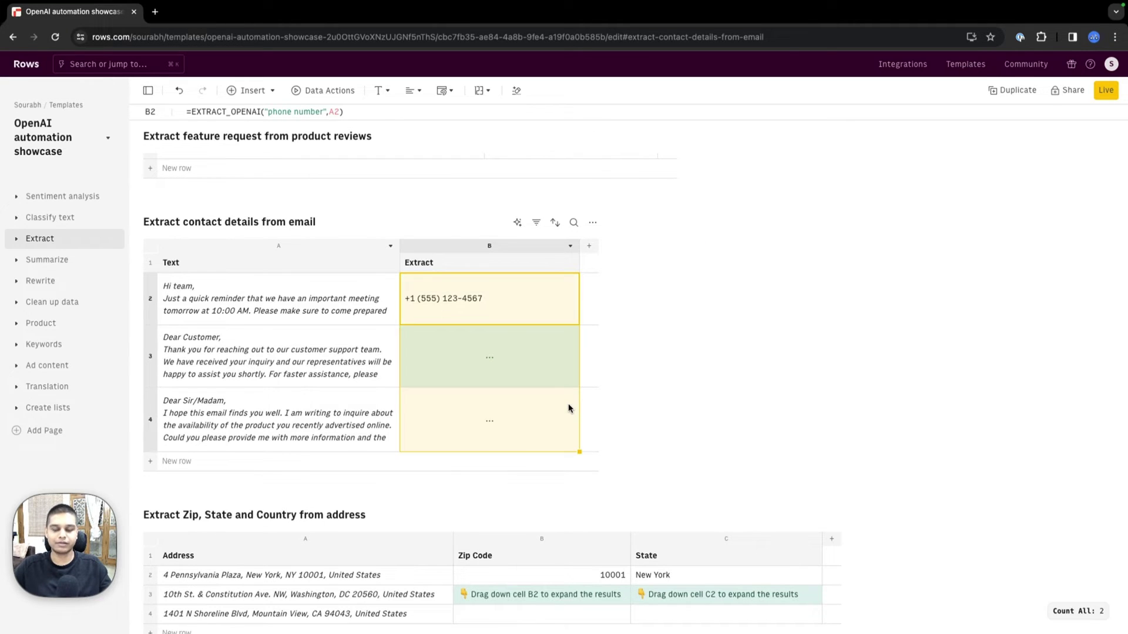
{"action": "left_click", "coordinate": [523, 385]}
{"action": "left_click", "coordinate": [522, 392]}
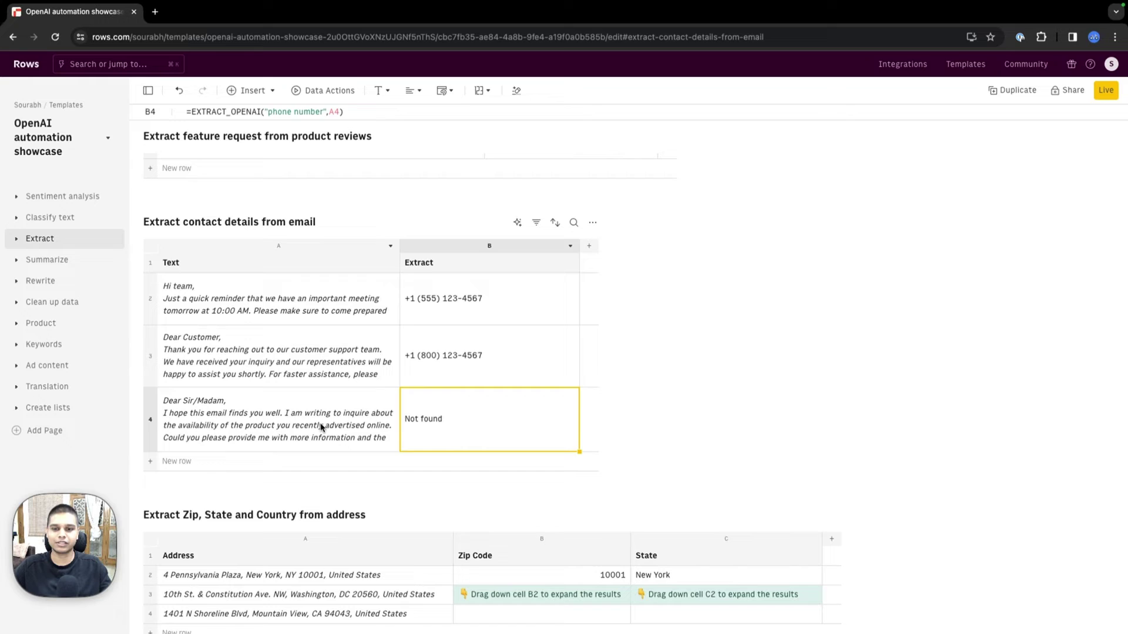
{"action": "left_click", "coordinate": [335, 428]}
{"action": "left_click", "coordinate": [350, 428]}
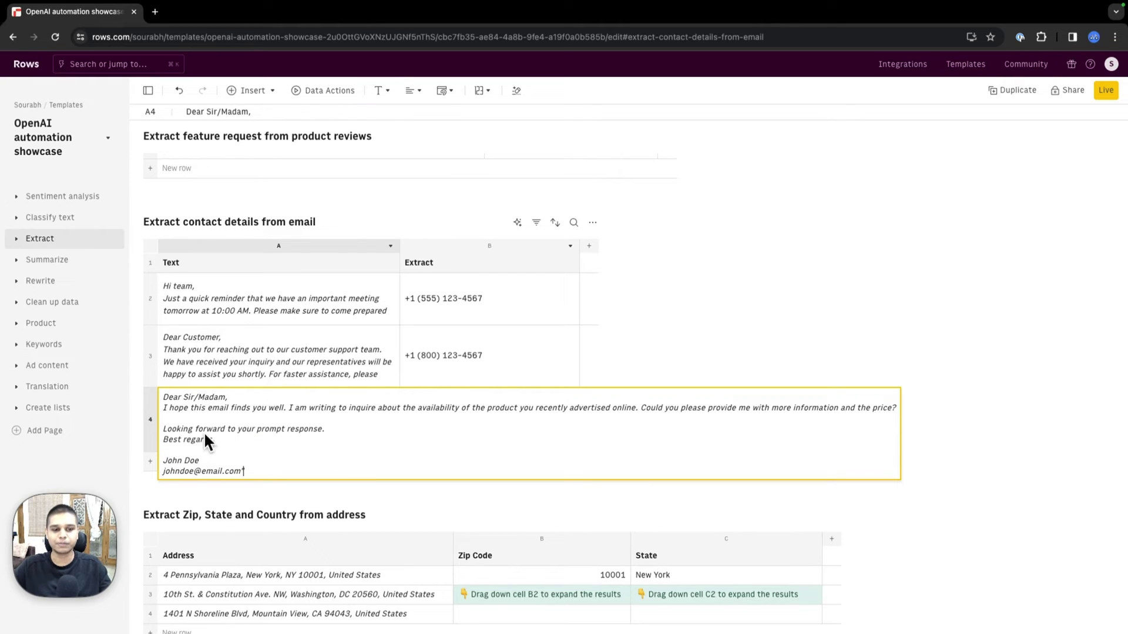
{"action": "left_click", "coordinate": [416, 425]}
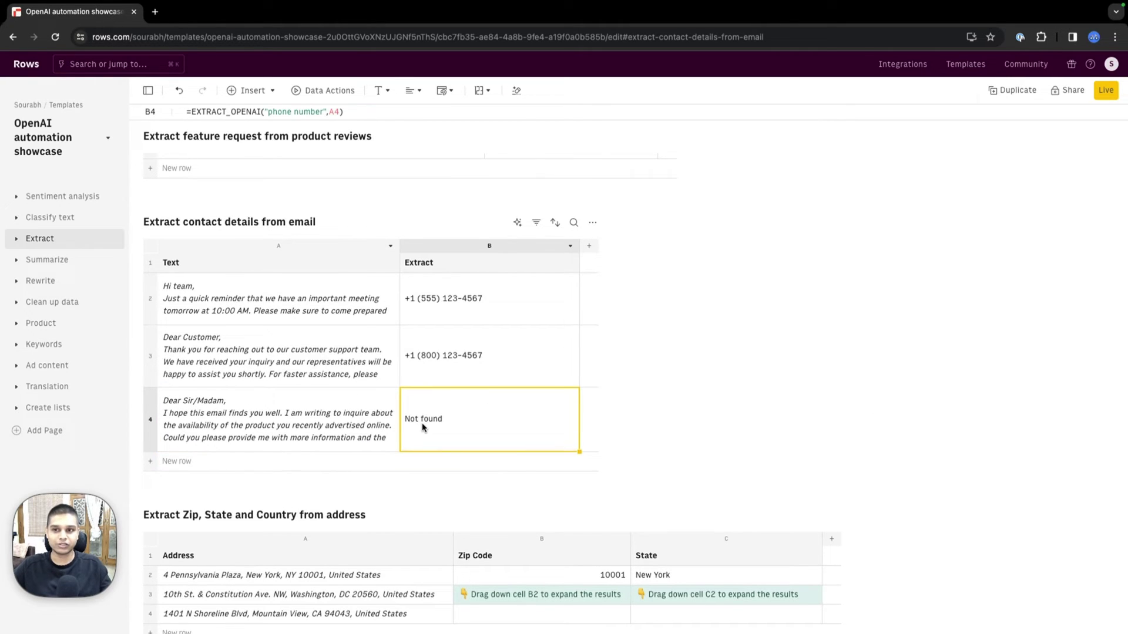
{"action": "scroll", "coordinate": [423, 425], "scroll_direction": "down", "scroll_amount": 1}
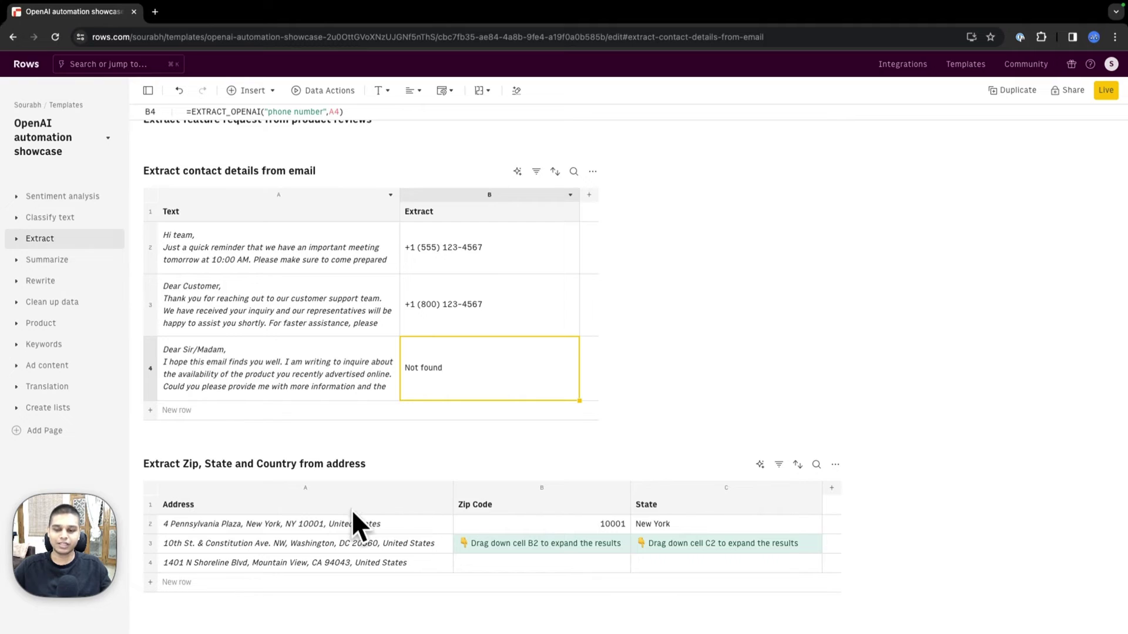
Step: View the Summarize page's one-liner and bullet-point summary formulas, then go to Clean up data
{"action": "left_click", "coordinate": [70, 259]}
{"action": "left_click", "coordinate": [466, 318]}
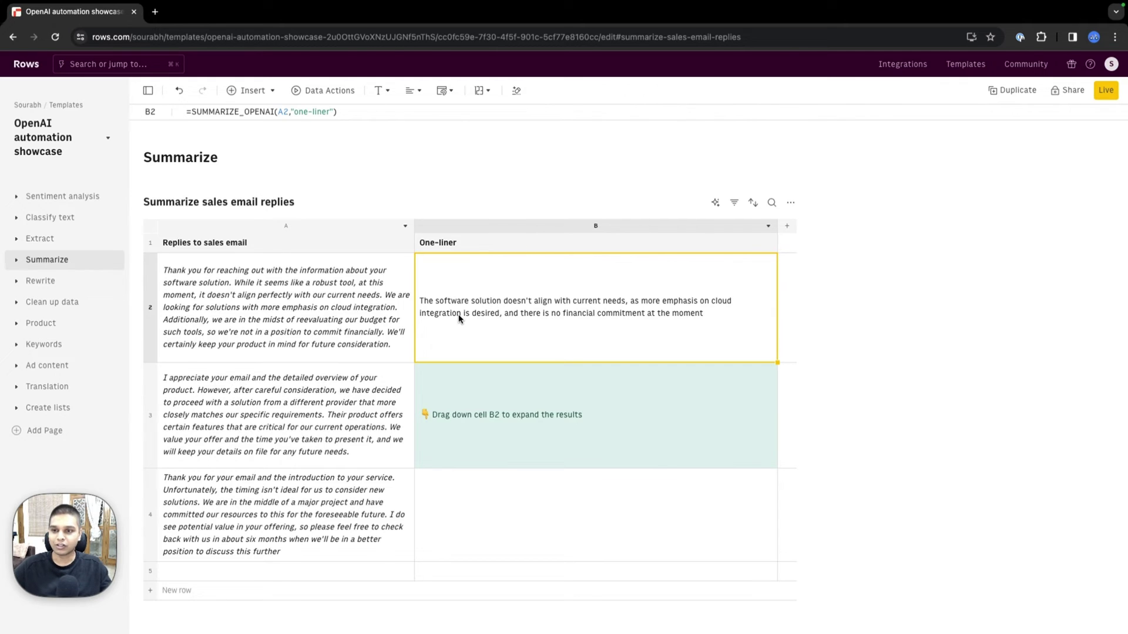
{"action": "scroll", "coordinate": [458, 318], "scroll_direction": "down", "scroll_amount": 7}
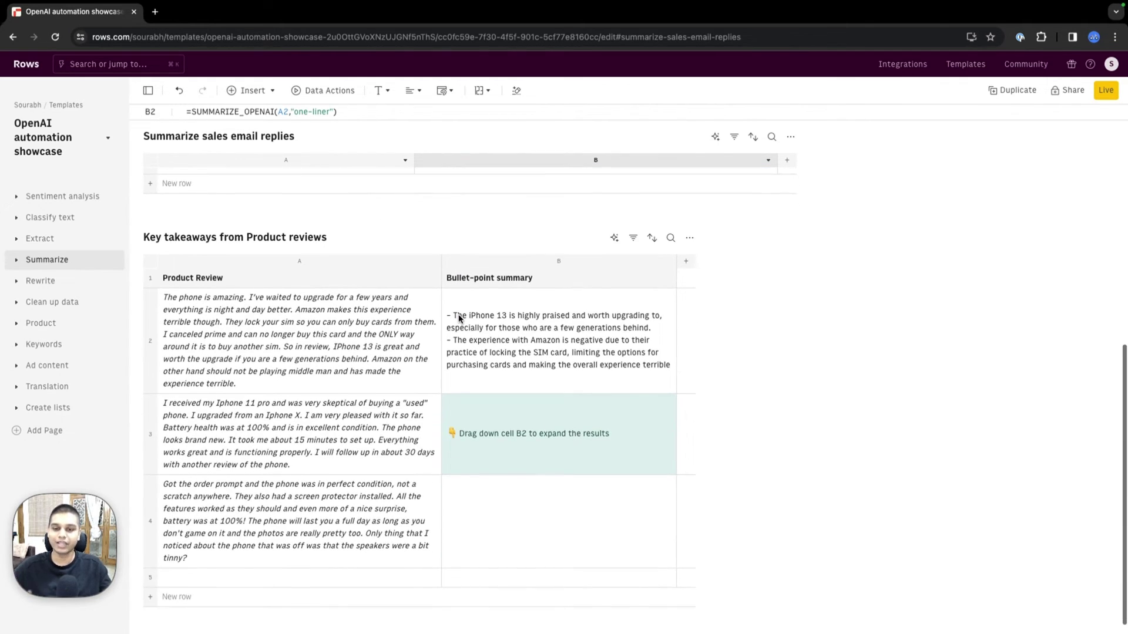
{"action": "left_click", "coordinate": [458, 317]}
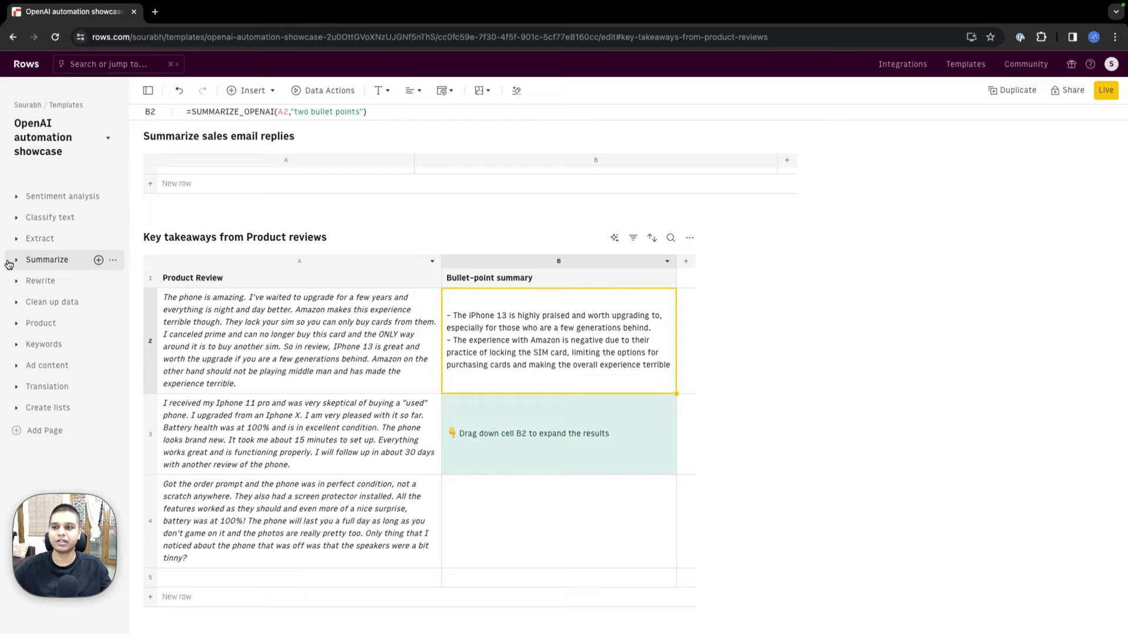
{"action": "left_click", "coordinate": [44, 285]}
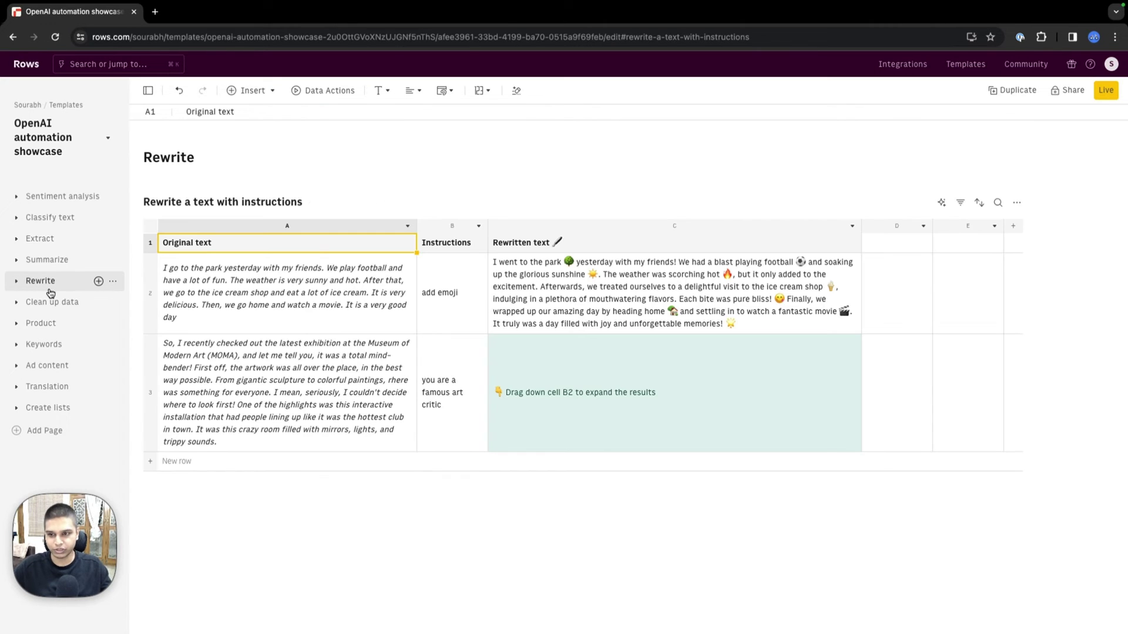
{"action": "left_click", "coordinate": [61, 310]}
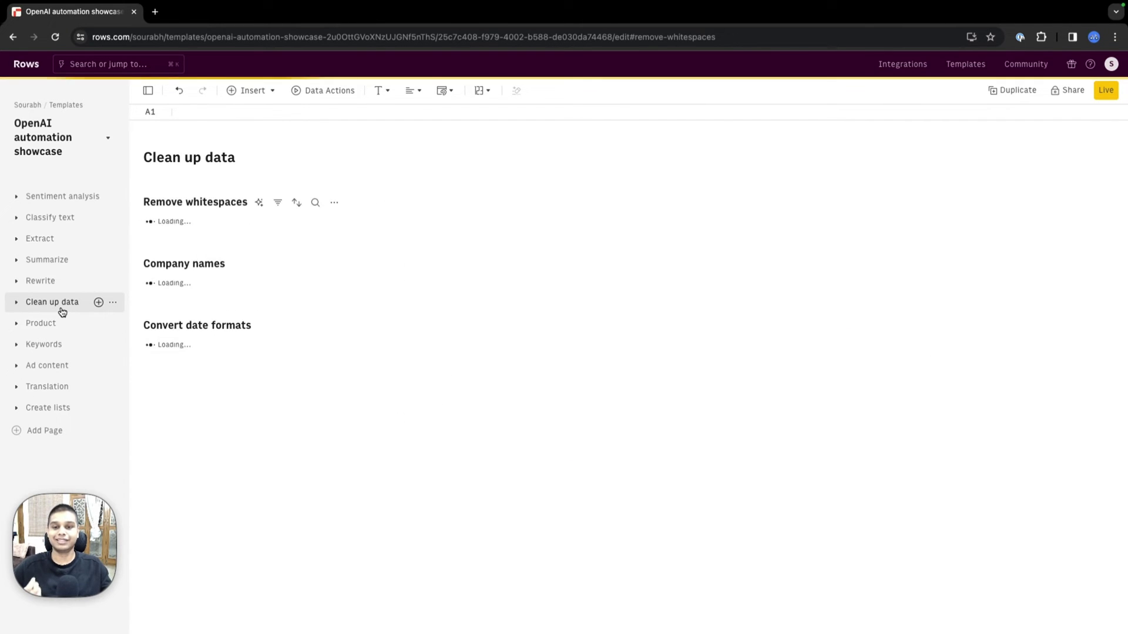
Step: Fill the Trimmed content and Cleaned up Name formulas down their tables to row 4
{"action": "left_click", "coordinate": [414, 270]}
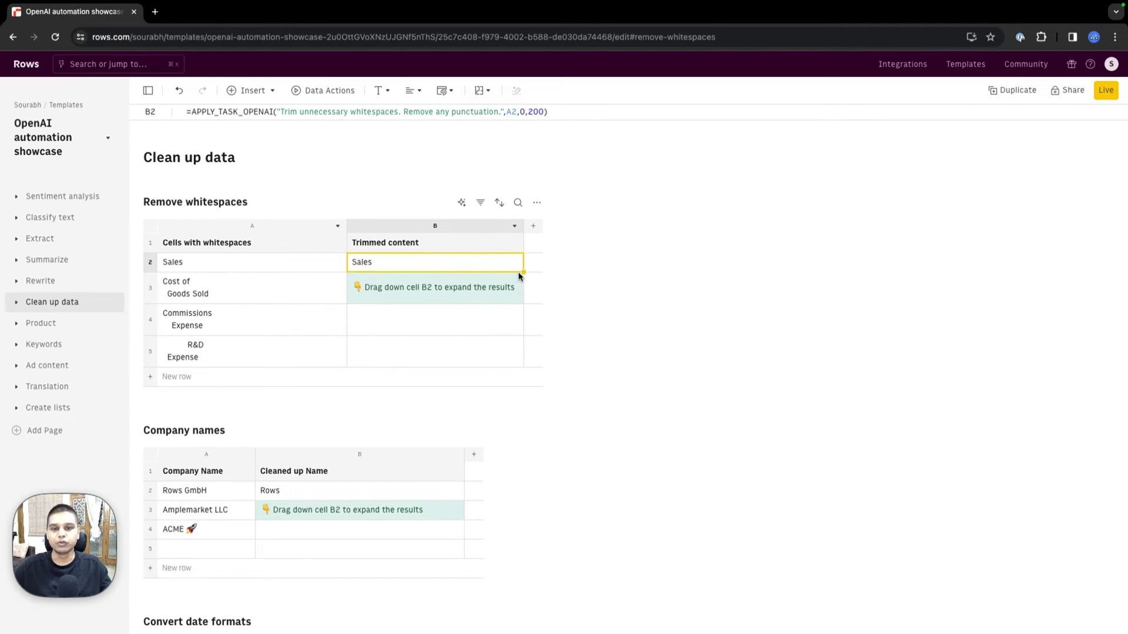
{"action": "left_click_drag", "start_coordinate": [522, 271], "coordinate": [516, 353]}
{"action": "scroll", "coordinate": [517, 354], "scroll_direction": "down", "scroll_amount": 1}
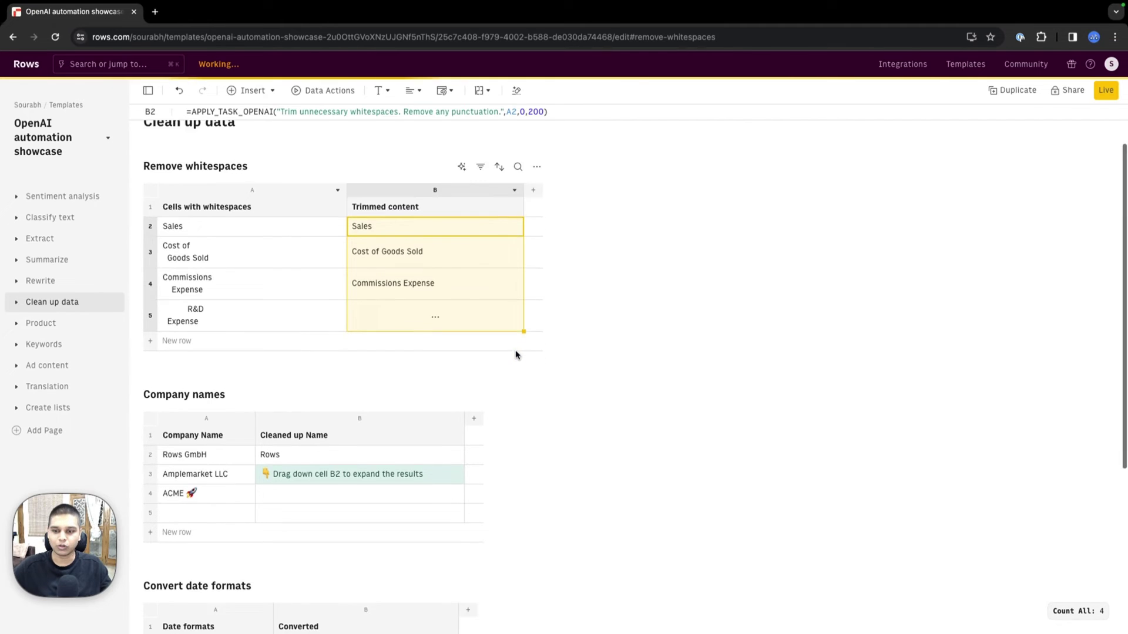
{"action": "scroll", "coordinate": [516, 355], "scroll_direction": "down", "scroll_amount": 2}
{"action": "left_click", "coordinate": [351, 370]}
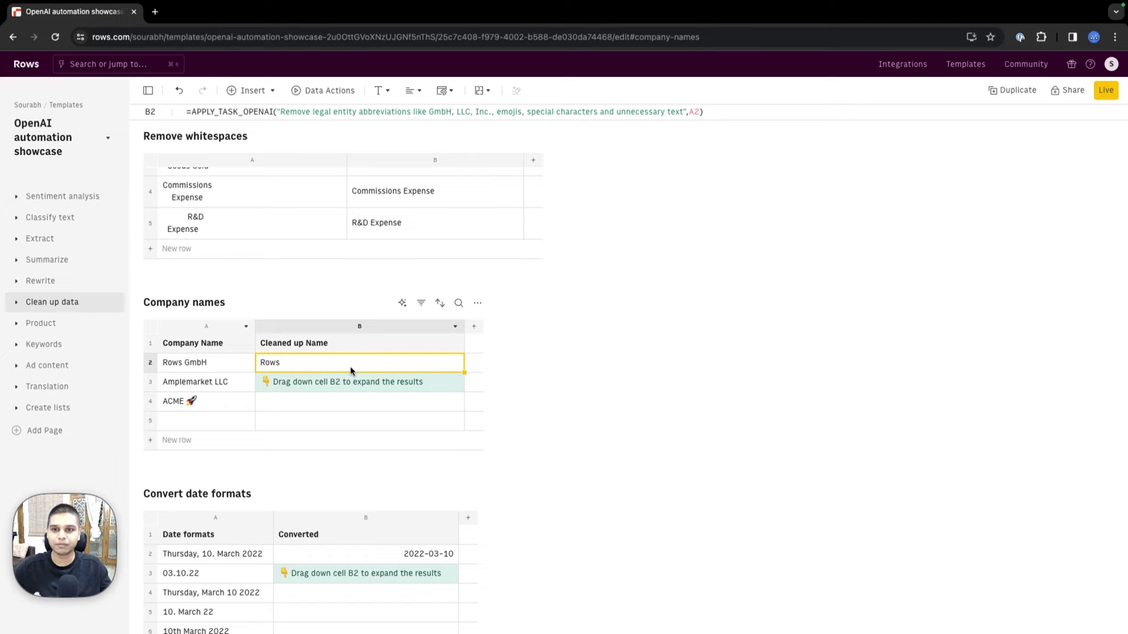
{"action": "left_click_drag", "start_coordinate": [464, 372], "coordinate": [432, 404]}
Step: Fill the date conversion down through row 11, converting every date to 2022-03-10
{"action": "scroll", "coordinate": [432, 404], "scroll_direction": "down", "scroll_amount": 4}
{"action": "left_click", "coordinate": [417, 393]}
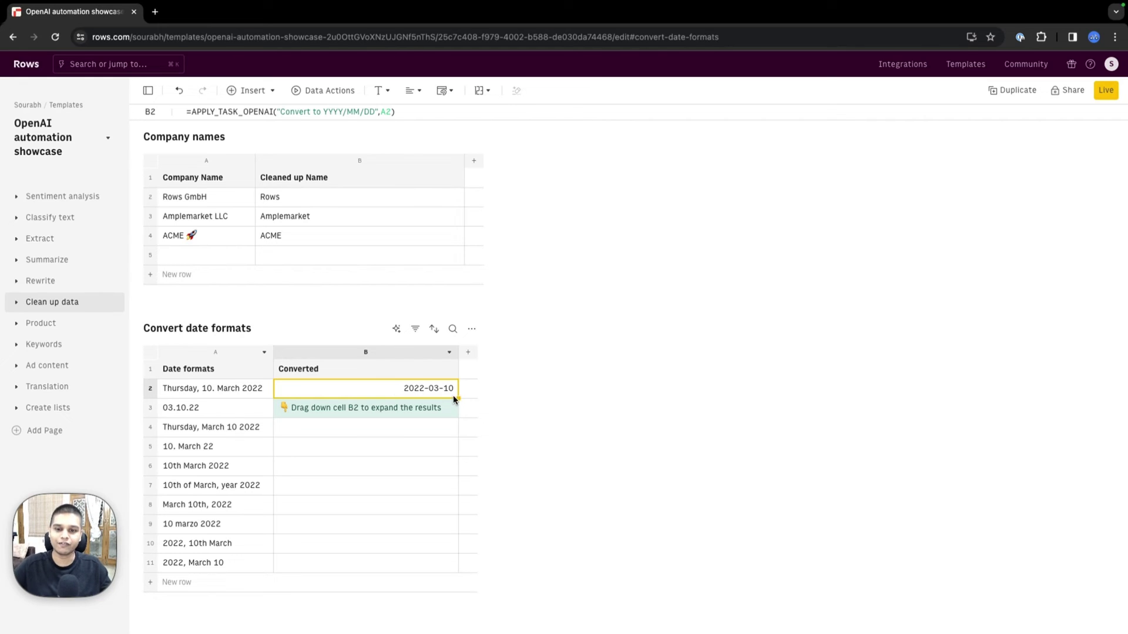
{"action": "left_click_drag", "start_coordinate": [458, 399], "coordinate": [420, 561]}
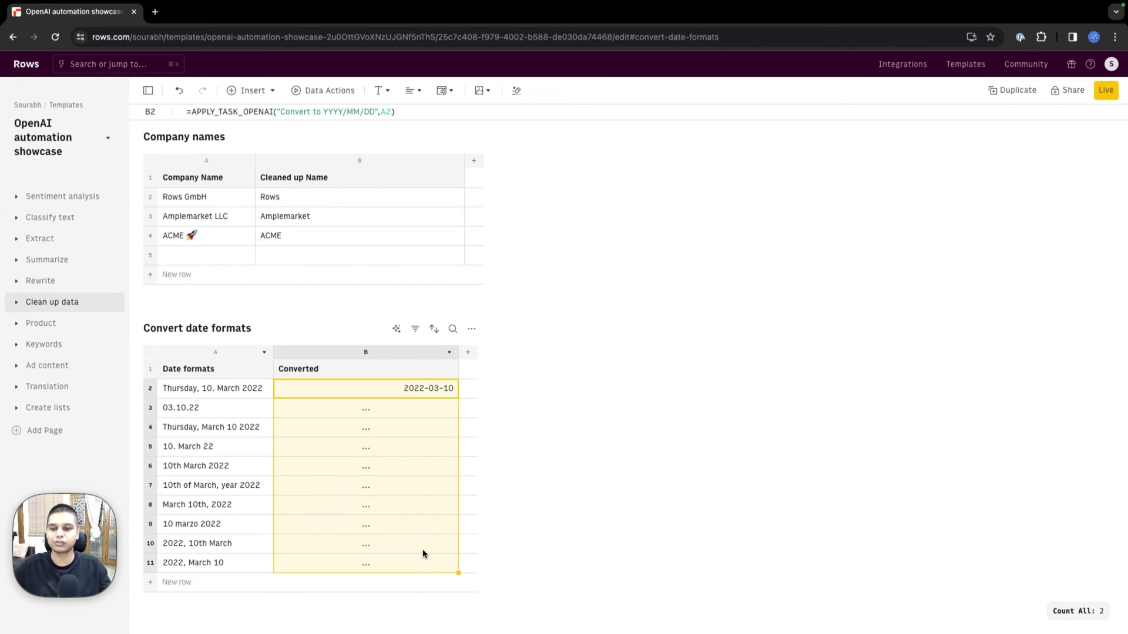
{"action": "left_click", "coordinate": [421, 525]}
{"action": "left_click", "coordinate": [414, 470]}
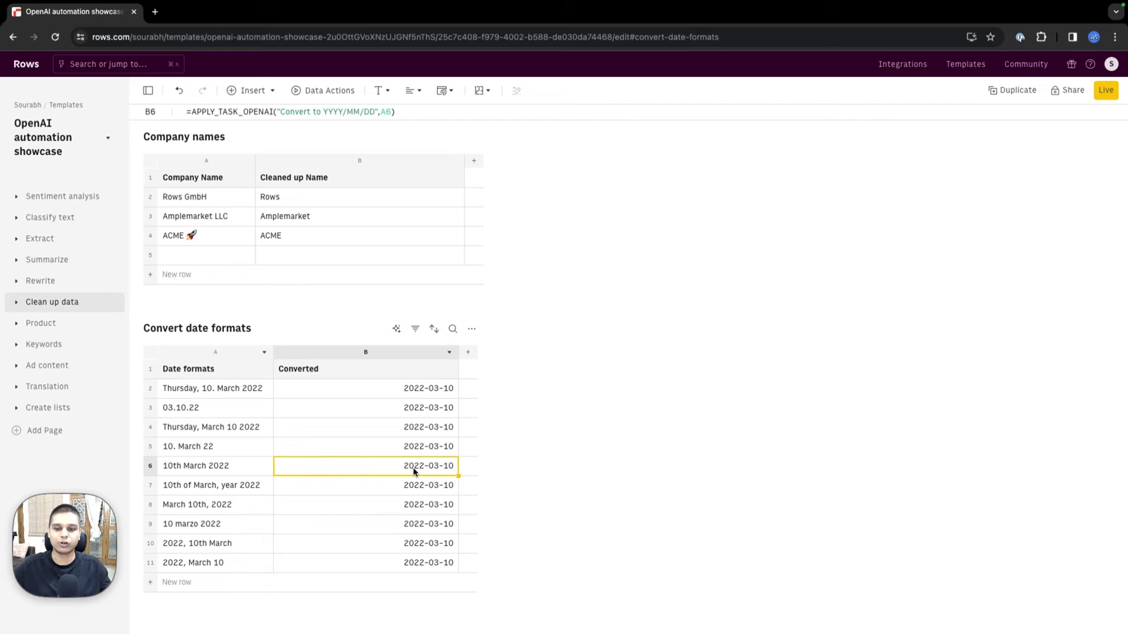
Step: View the Product page's meta description, title and description formulas, then open Ad content
{"action": "left_click", "coordinate": [56, 327]}
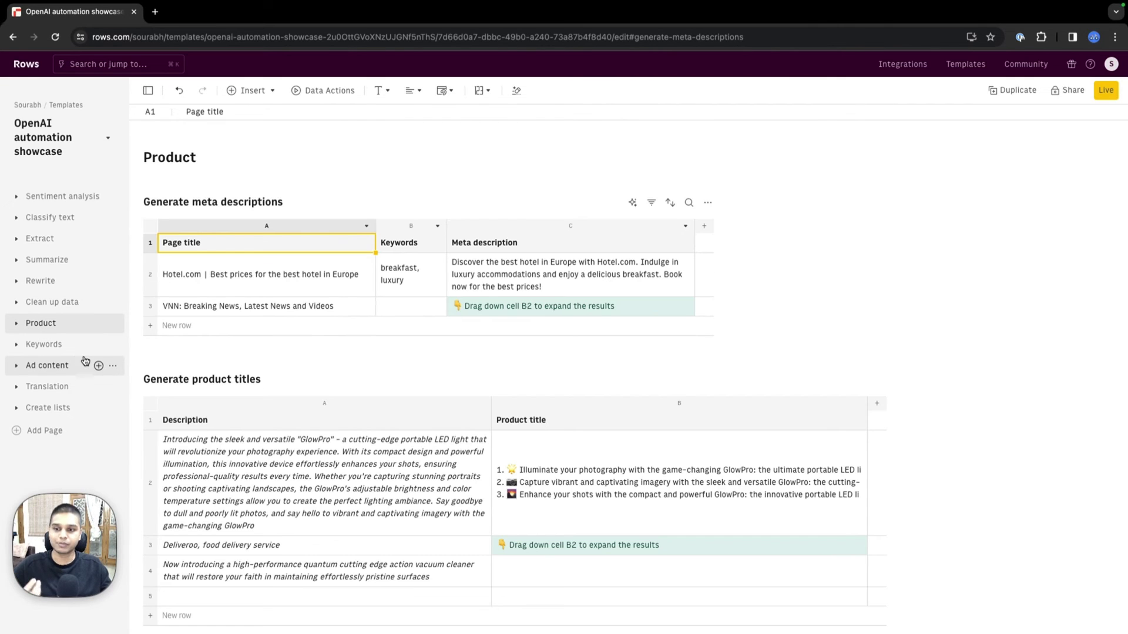
{"action": "left_click", "coordinate": [461, 282]}
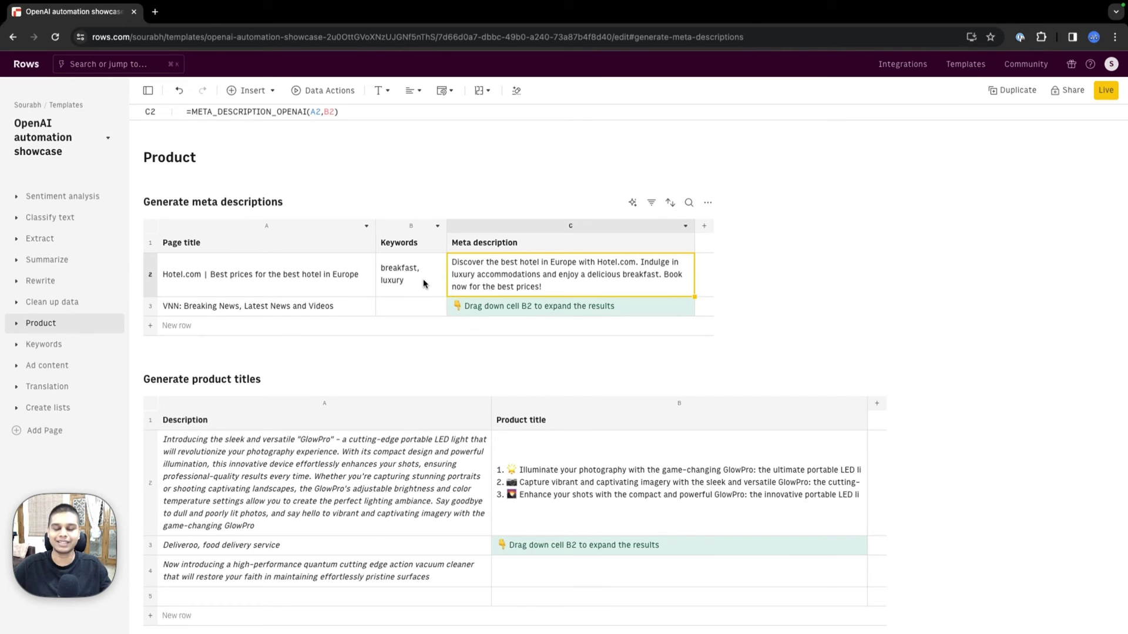
{"action": "scroll", "coordinate": [424, 284], "scroll_direction": "down", "scroll_amount": 4}
{"action": "left_click", "coordinate": [533, 265]}
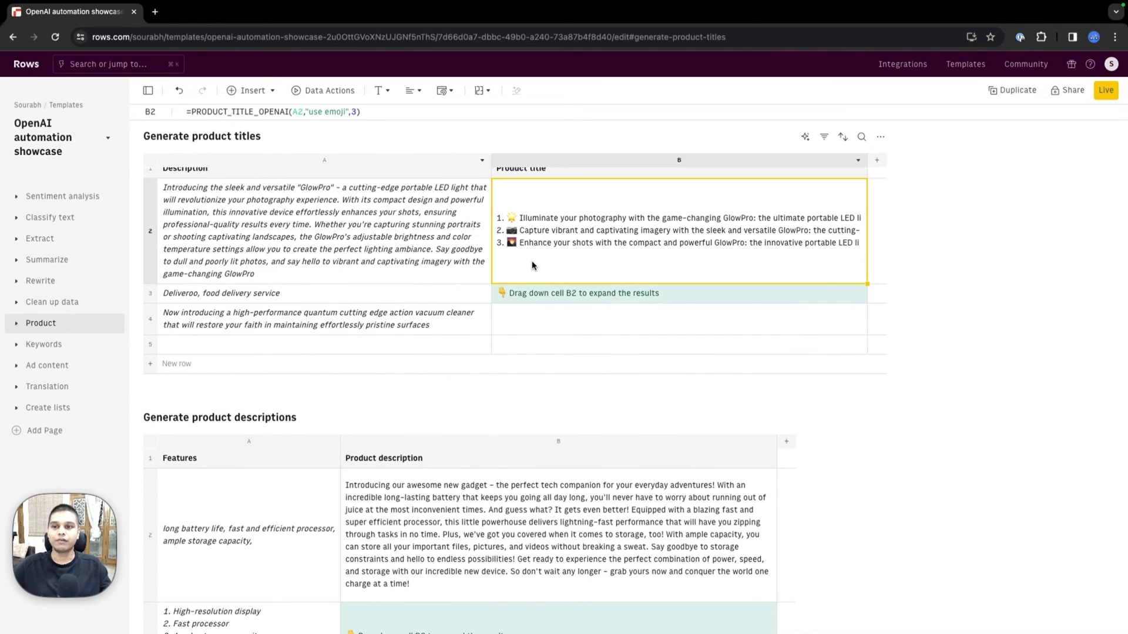
{"action": "scroll", "coordinate": [521, 286], "scroll_direction": "up", "scroll_amount": 1}
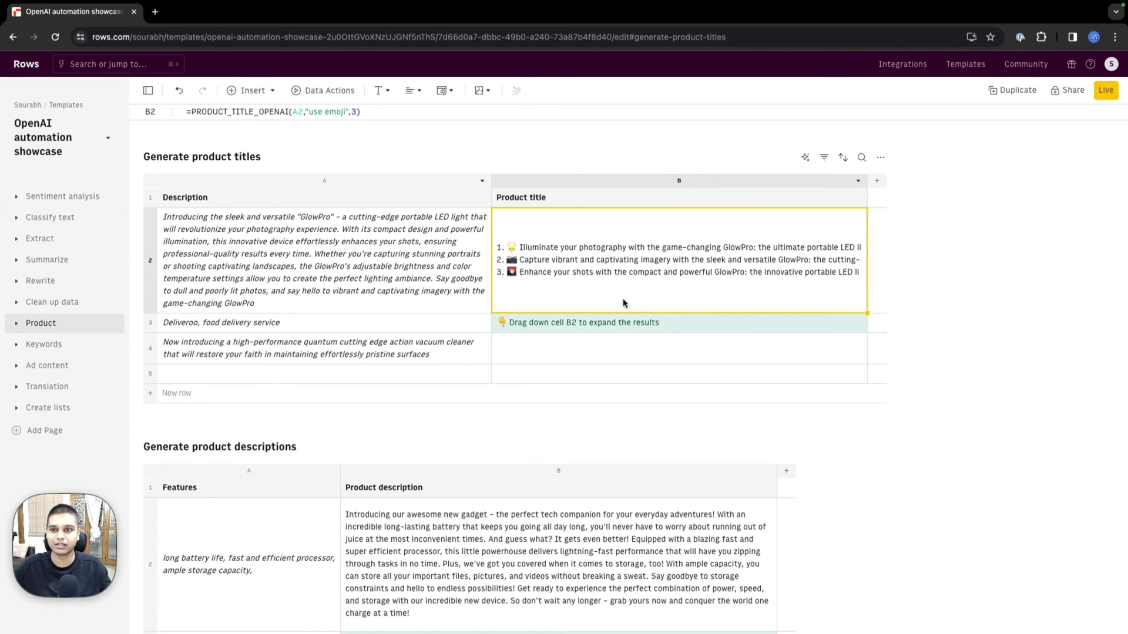
{"action": "scroll", "coordinate": [526, 288], "scroll_direction": "down", "scroll_amount": 3}
{"action": "left_click", "coordinate": [477, 390]}
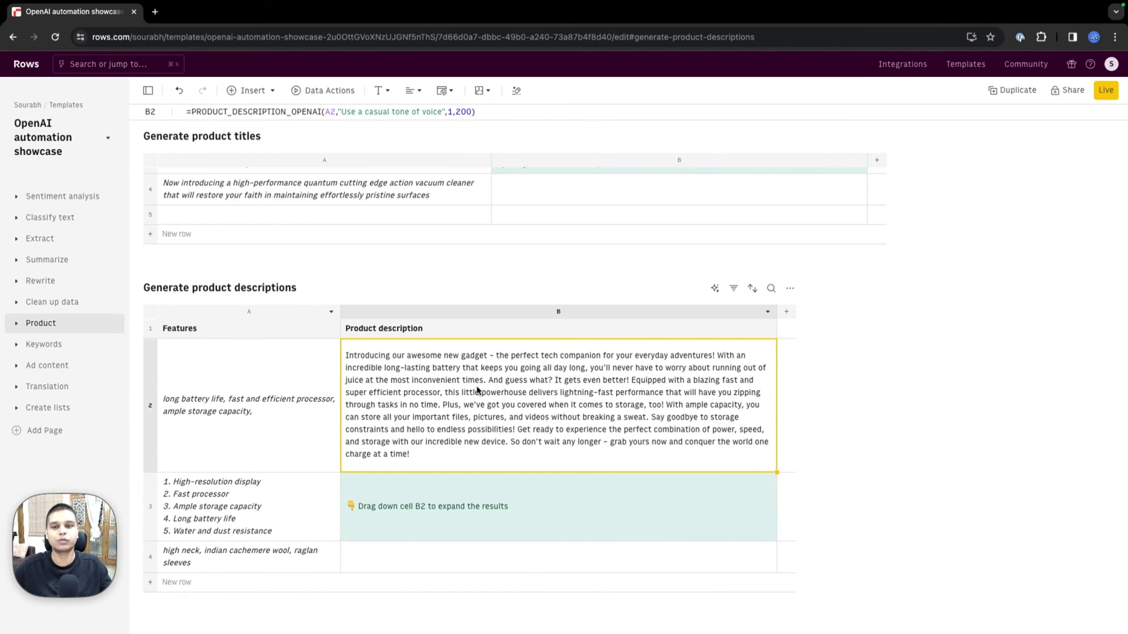
{"action": "left_click", "coordinate": [63, 369]}
Step: Check the Instagram headline and LinkedIn body copy formulas, then go via Translation to Create lists
{"action": "left_click", "coordinate": [353, 283]}
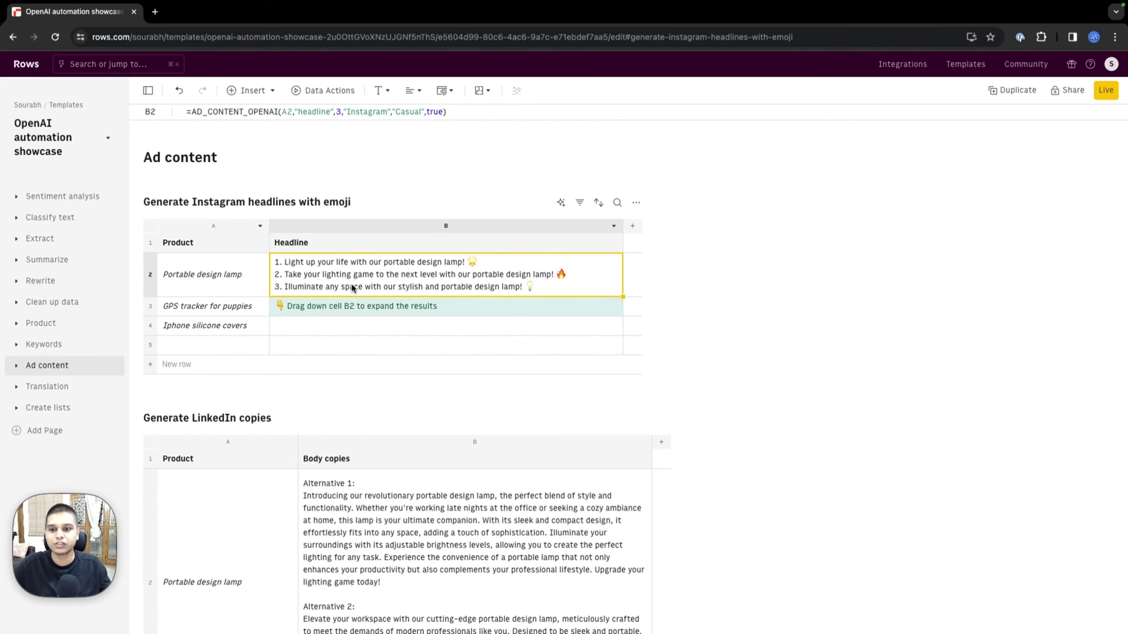
{"action": "scroll", "coordinate": [353, 288], "scroll_direction": "down", "scroll_amount": 3}
{"action": "left_click", "coordinate": [387, 411]}
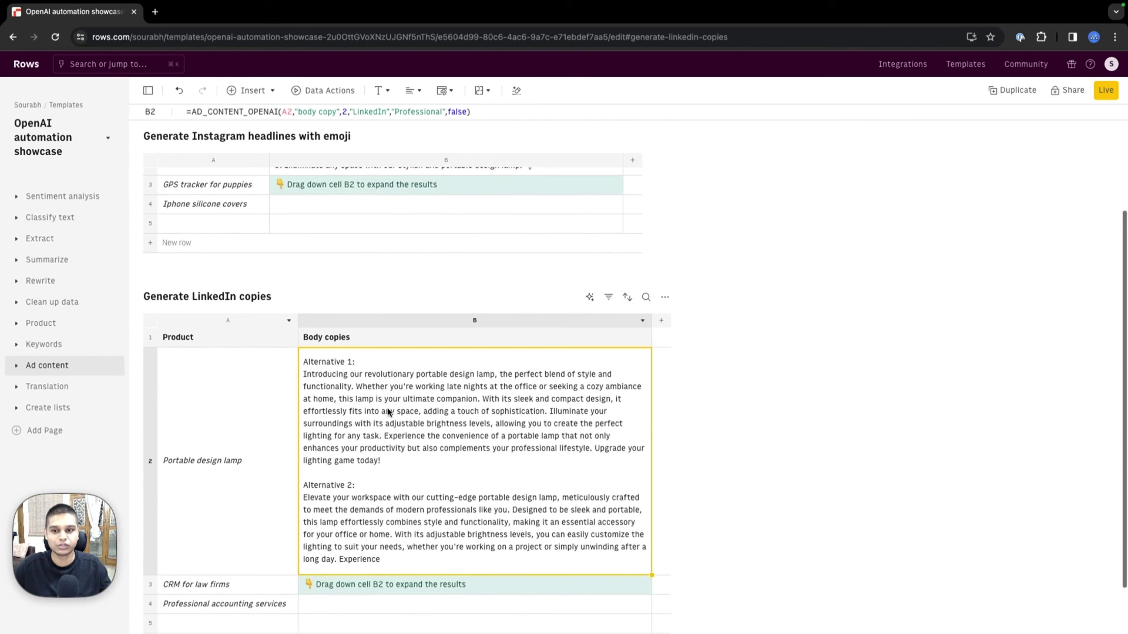
{"action": "scroll", "coordinate": [388, 412], "scroll_direction": "down", "scroll_amount": 1}
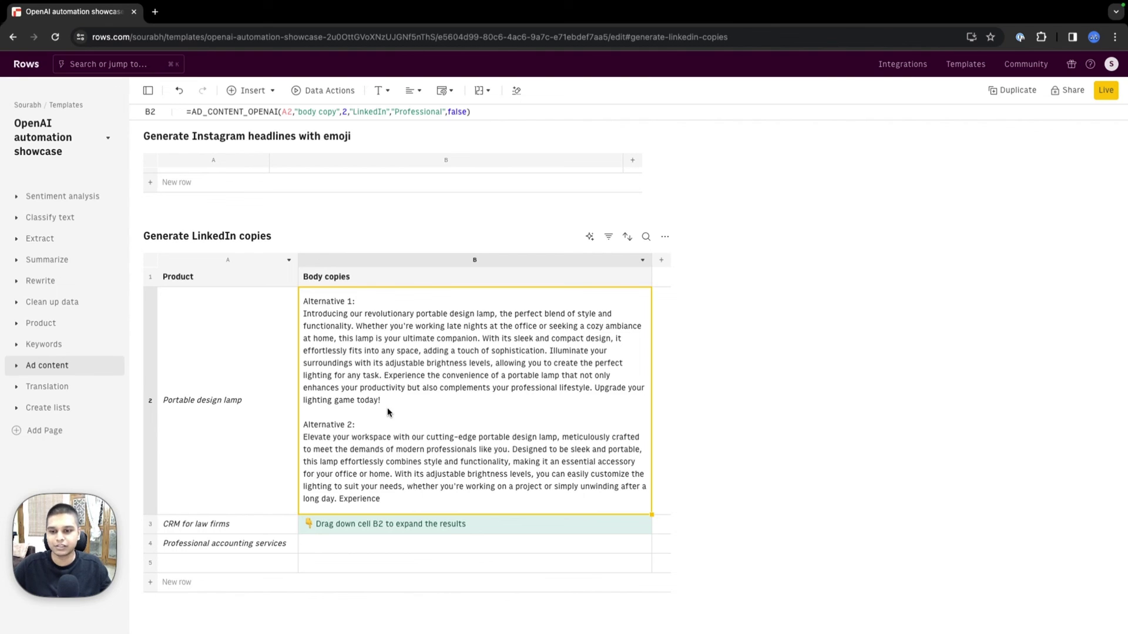
{"action": "left_click", "coordinate": [66, 391]}
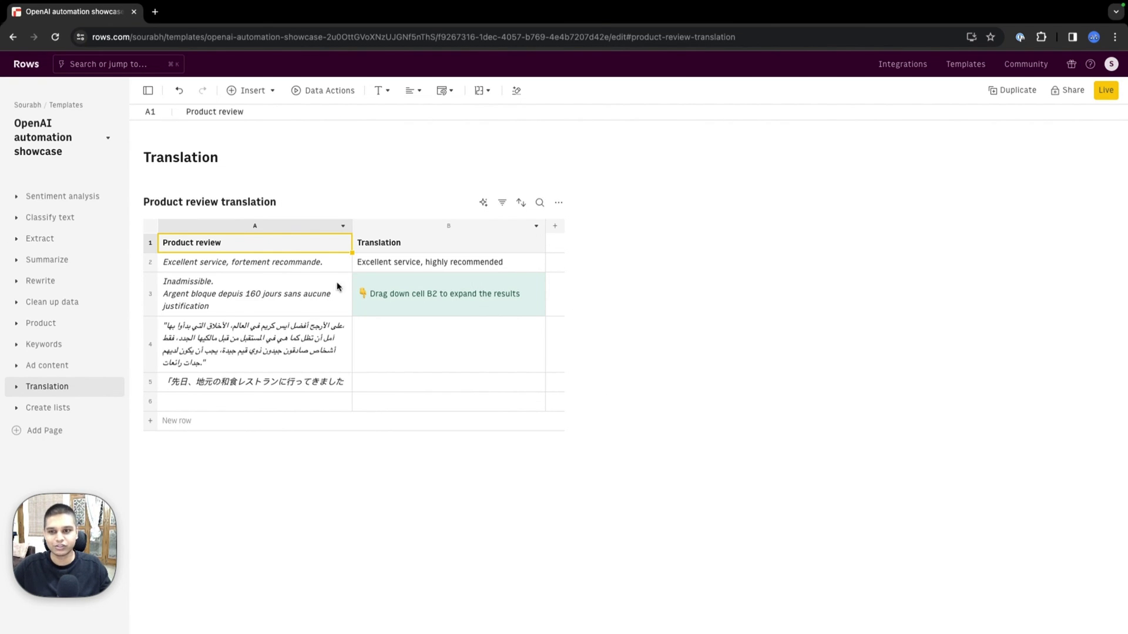
{"action": "left_click", "coordinate": [47, 416]}
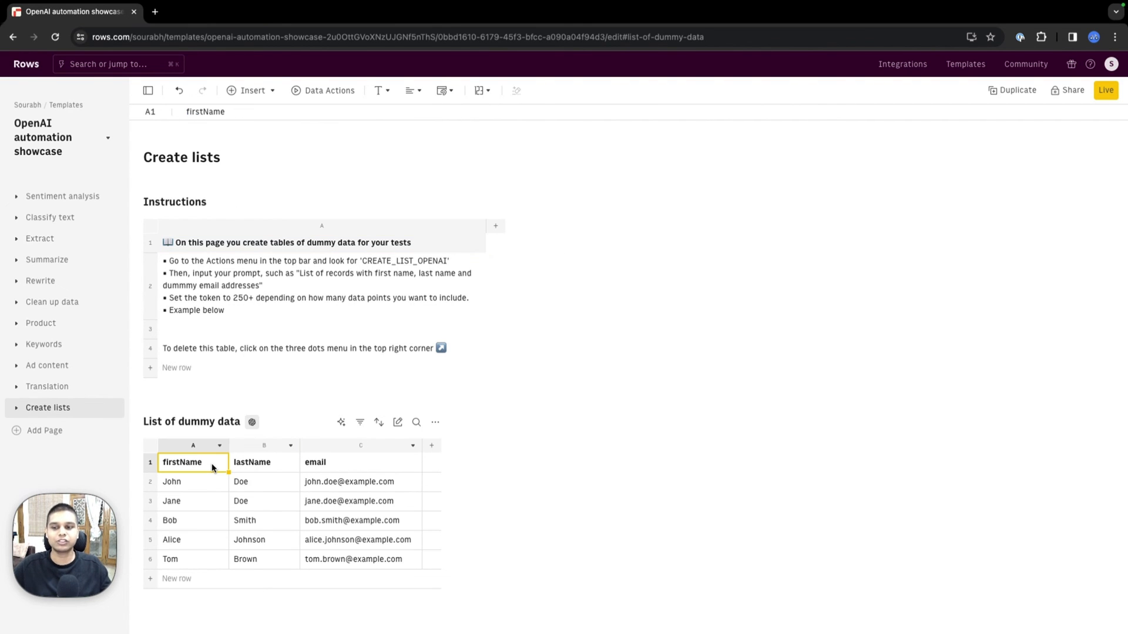
{"action": "left_click", "coordinate": [397, 424]}
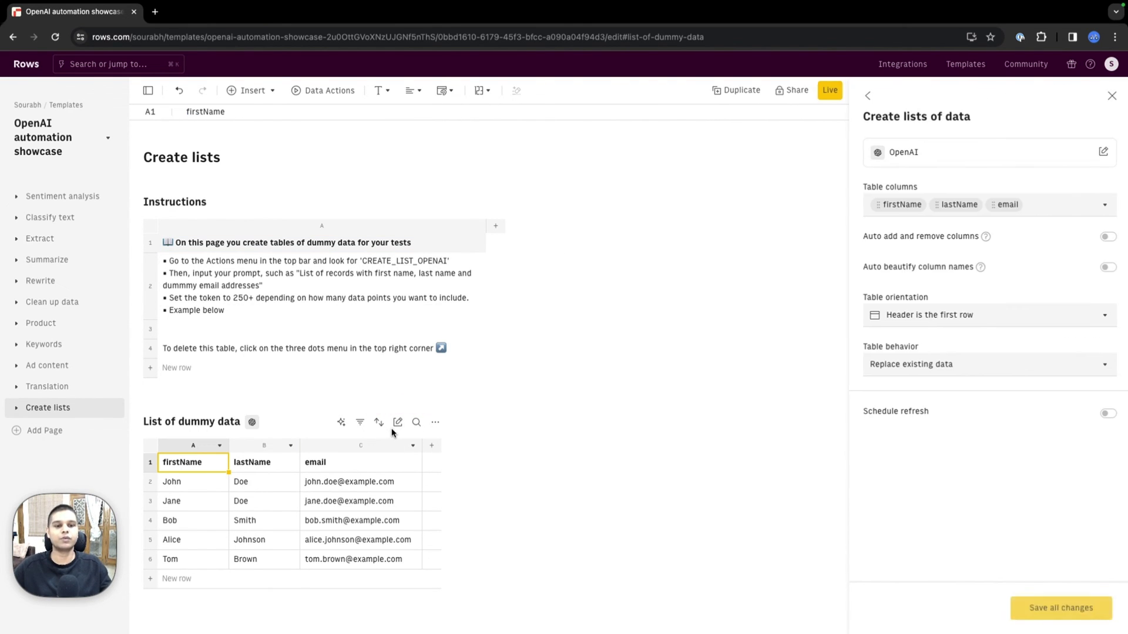
{"action": "left_click", "coordinate": [1102, 151]}
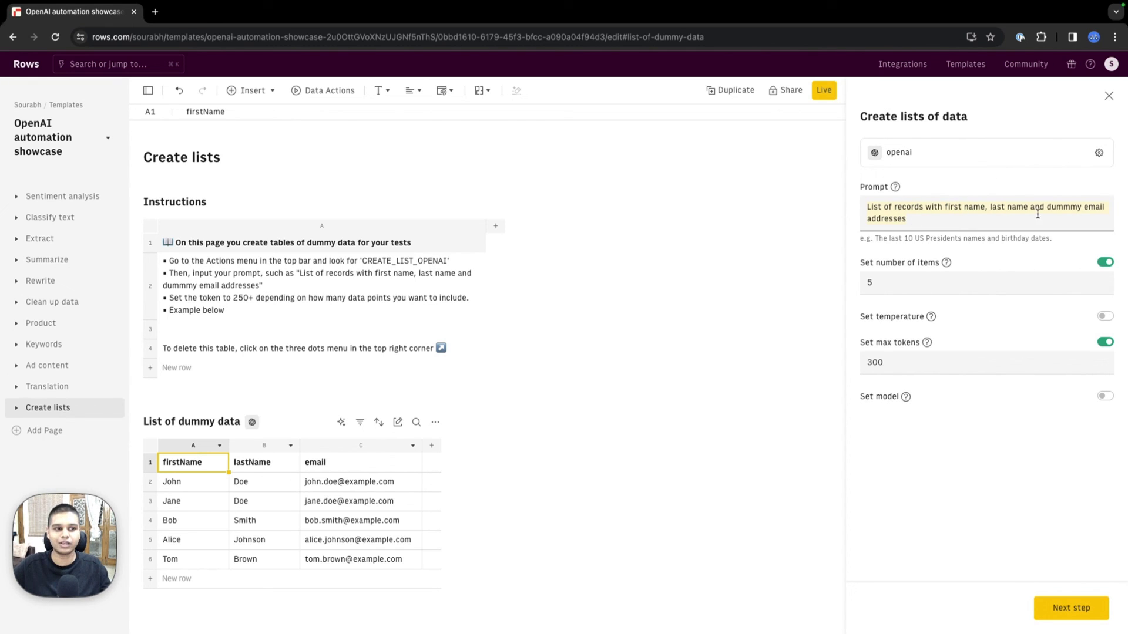
{"action": "left_click", "coordinate": [963, 281]}
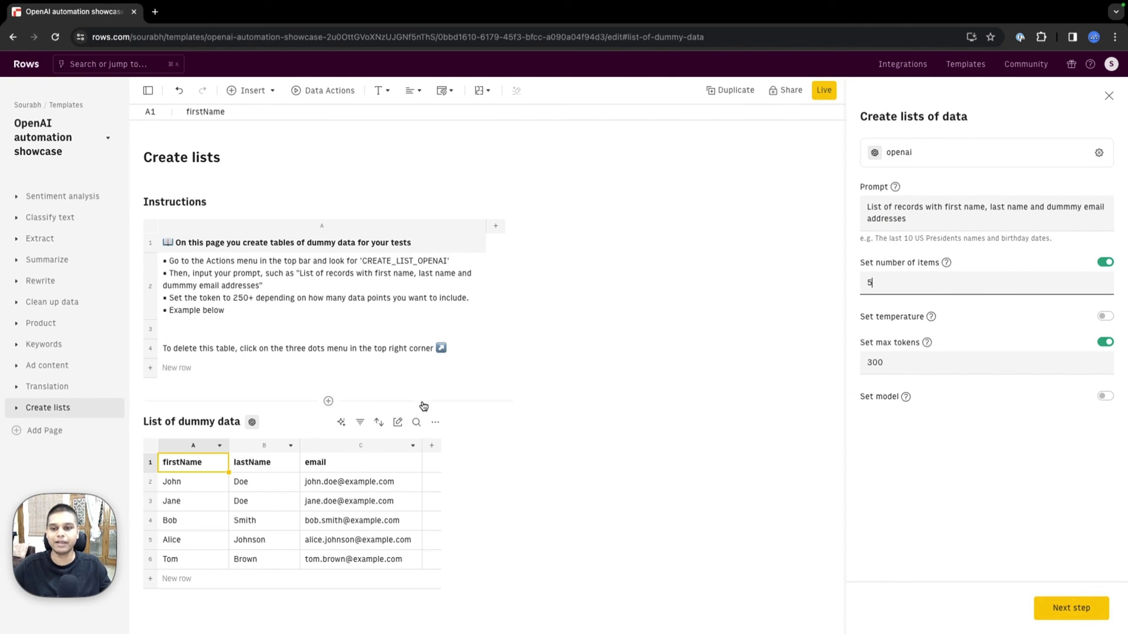
{"action": "left_click", "coordinate": [1053, 608]}
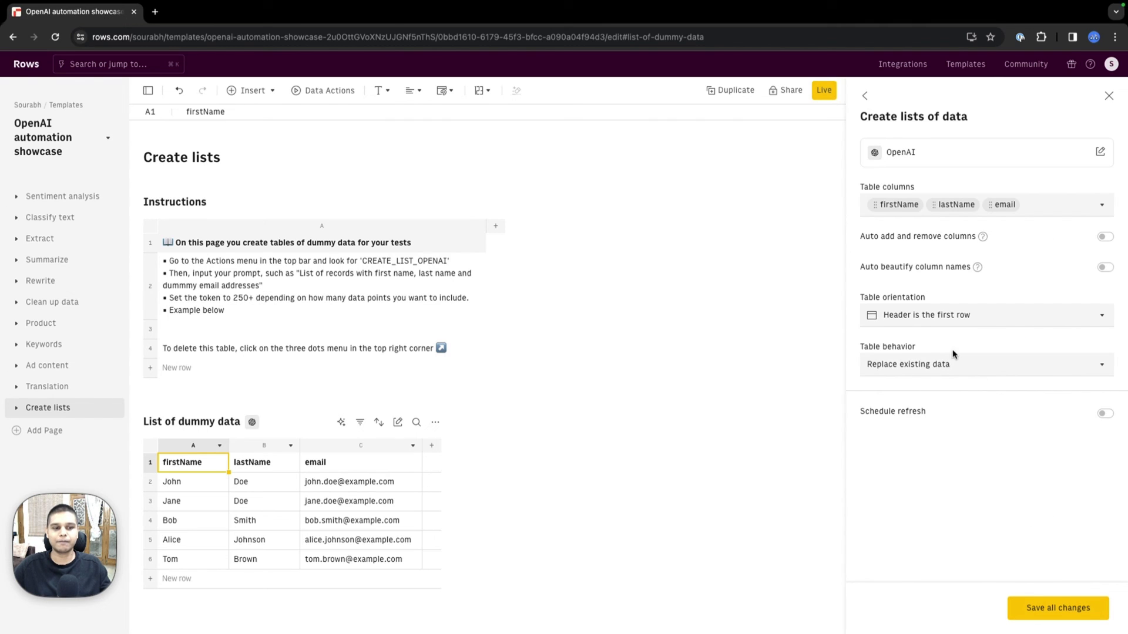
{"action": "left_click", "coordinate": [1101, 209]}
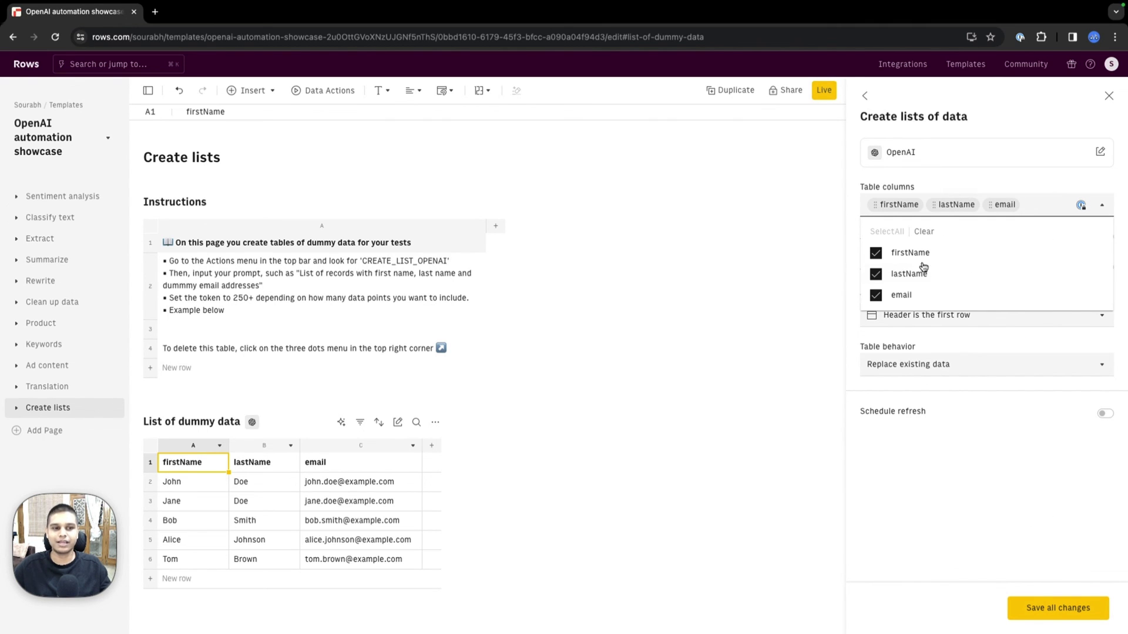
{"action": "left_click", "coordinate": [1040, 197]}
{"action": "left_click", "coordinate": [1106, 98]}
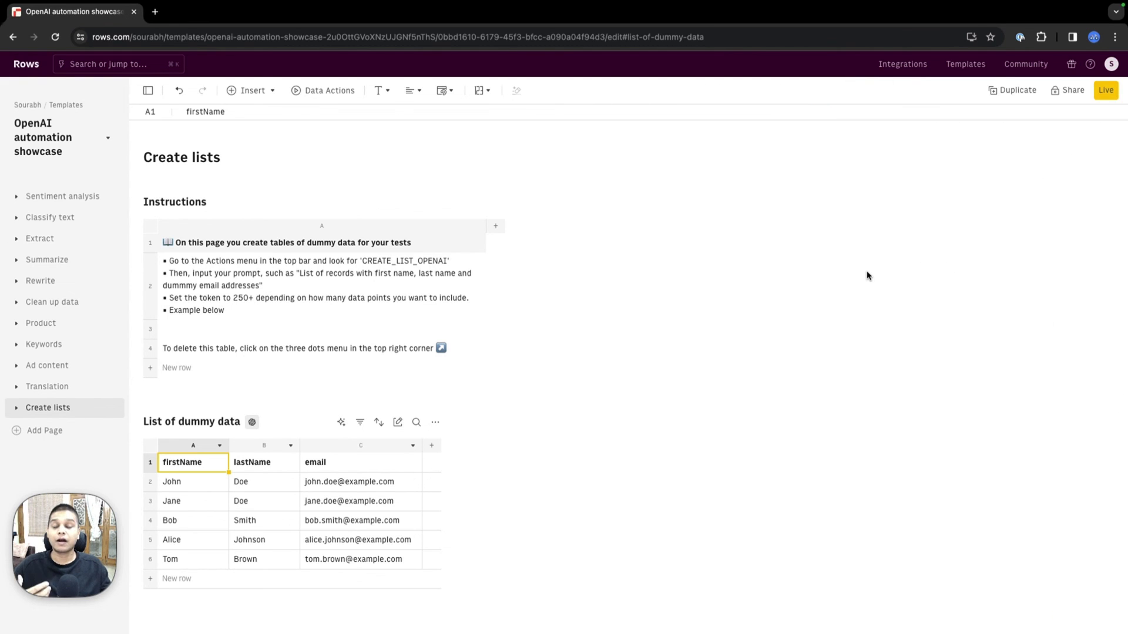